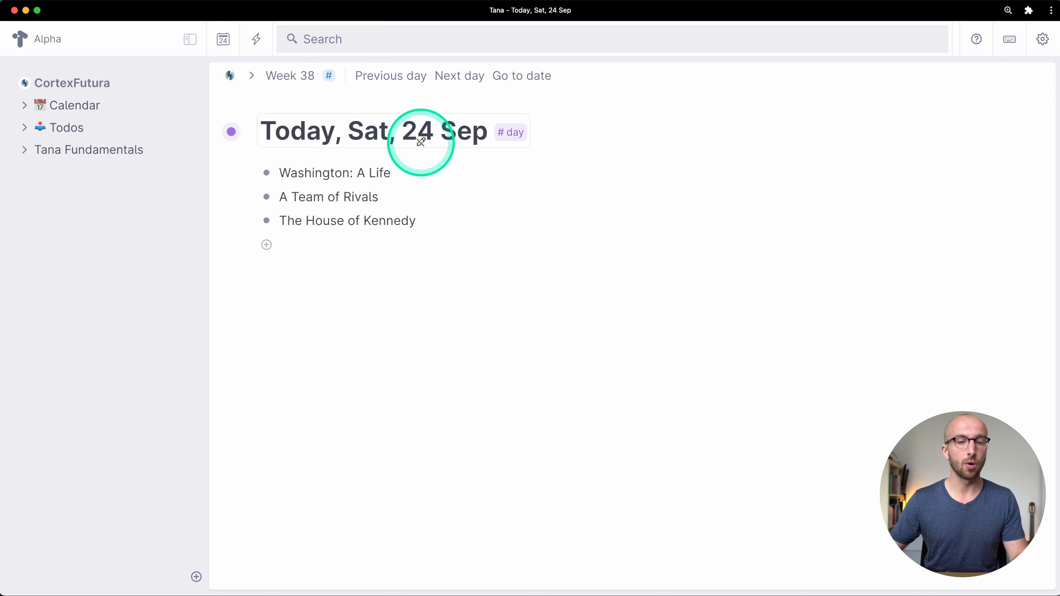
Step: Create a new supertag named book and apply it to the node "Washington: A Life"
left_click(413, 173)
left_click(463, 202)
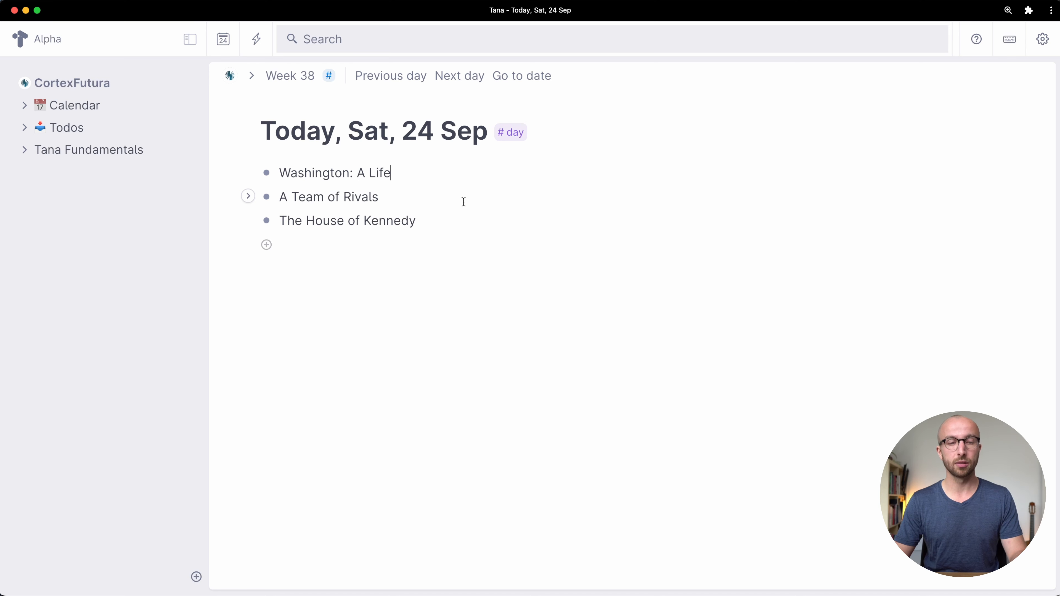
type("#")
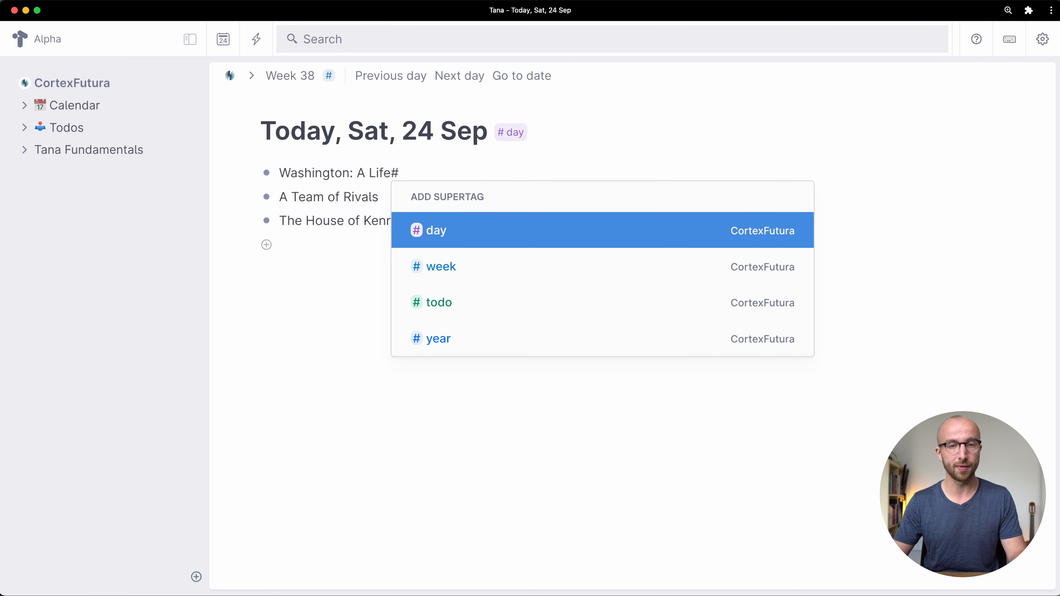
type("book")
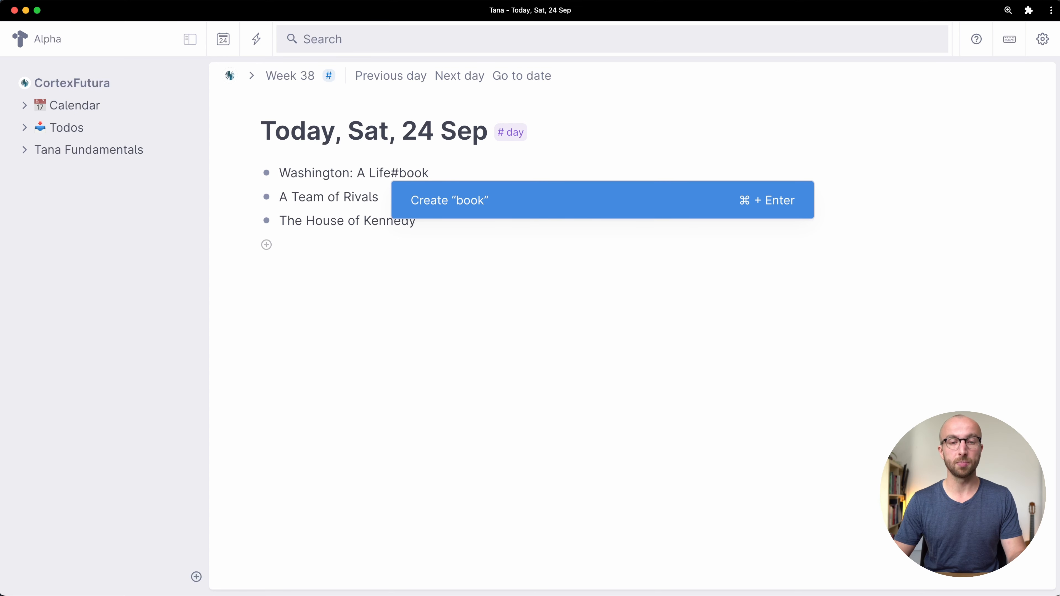
type("refere")
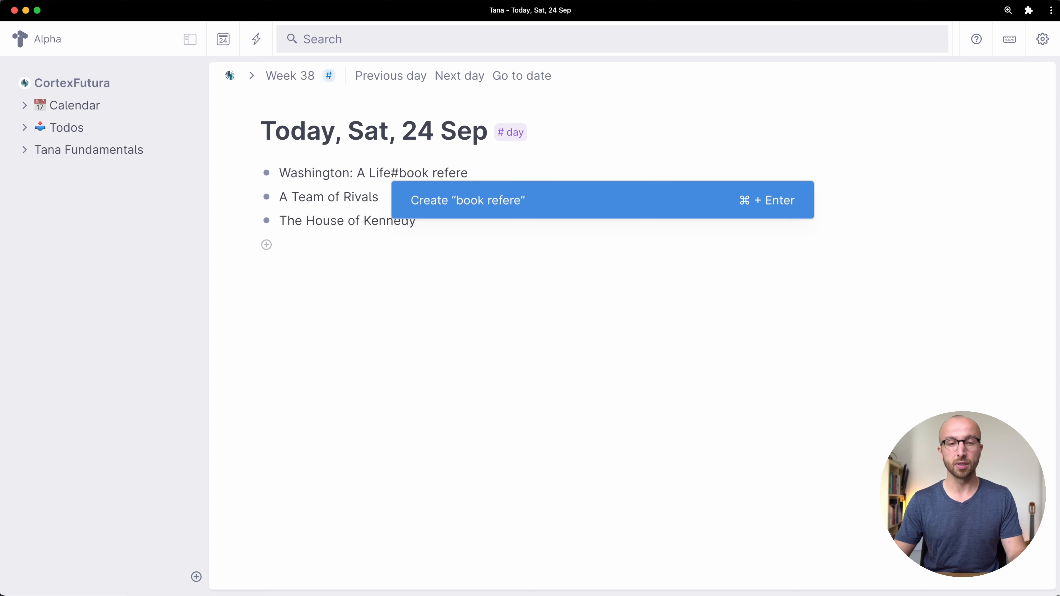
key("alt+BackSpace")
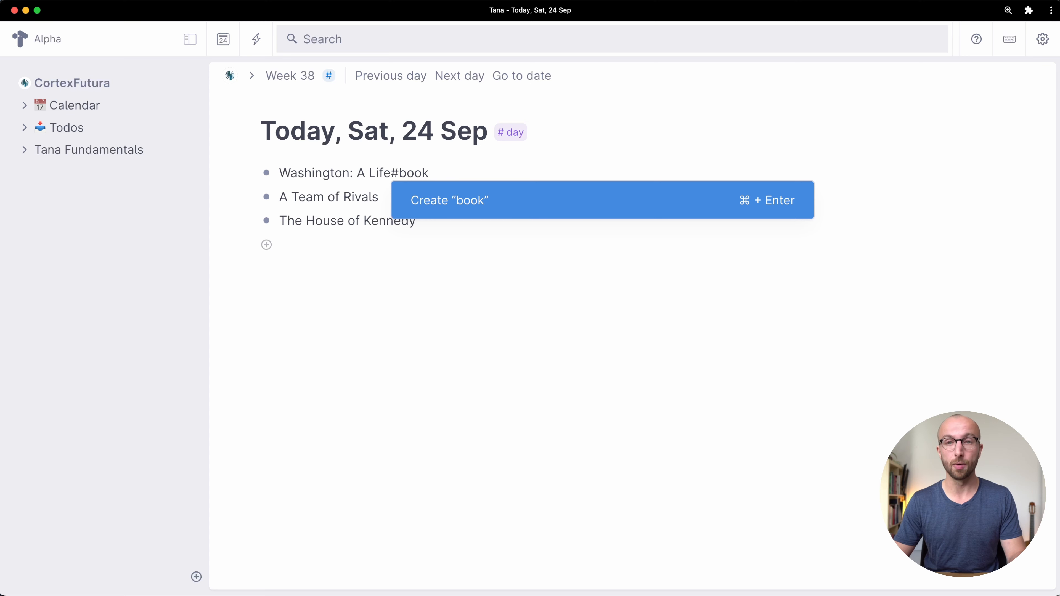
key("Return")
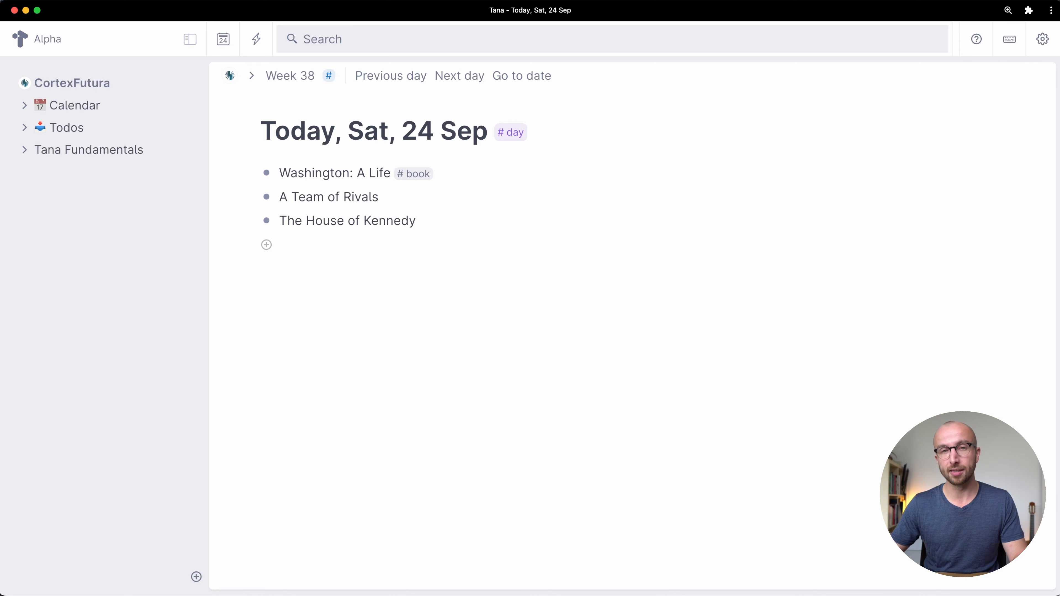
Step: Add the existing book tag to "A Team of Rivals" and "The House of Kennedy" together
left_click_drag(507, 230, 318, 200)
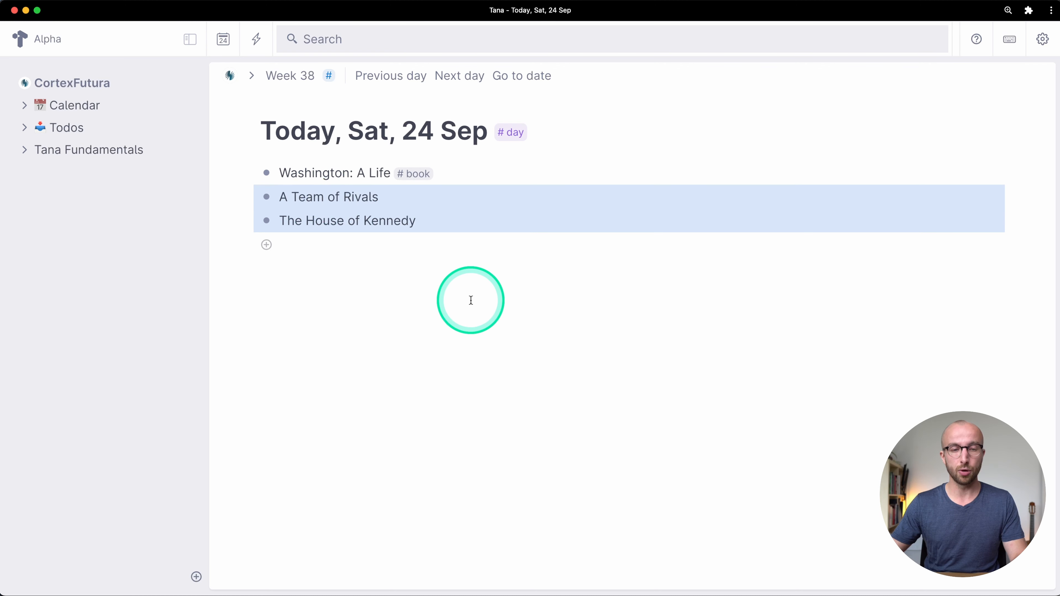
key("super+k")
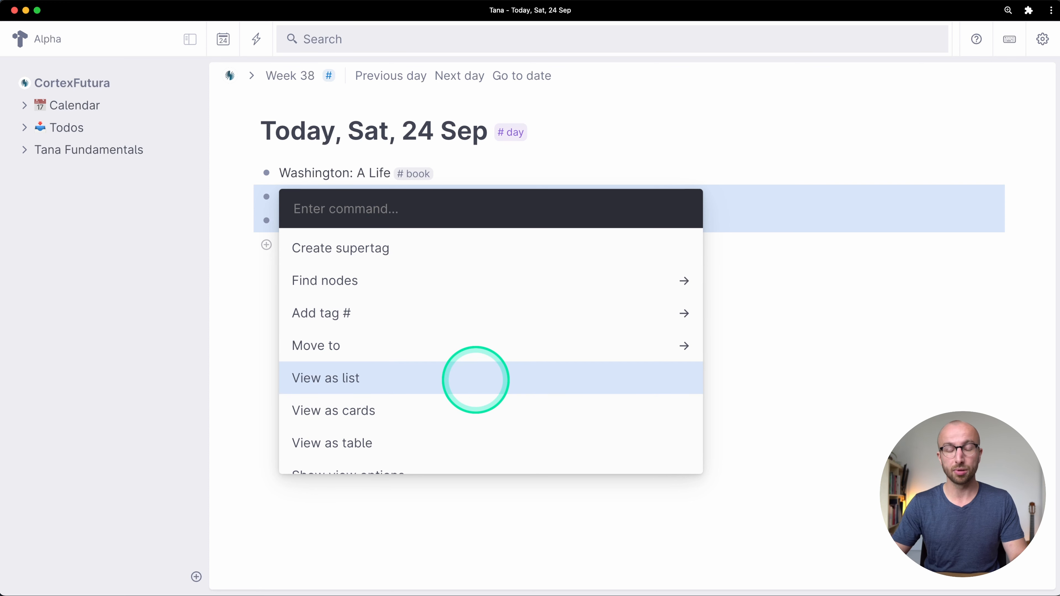
type("addt")
key("Return")
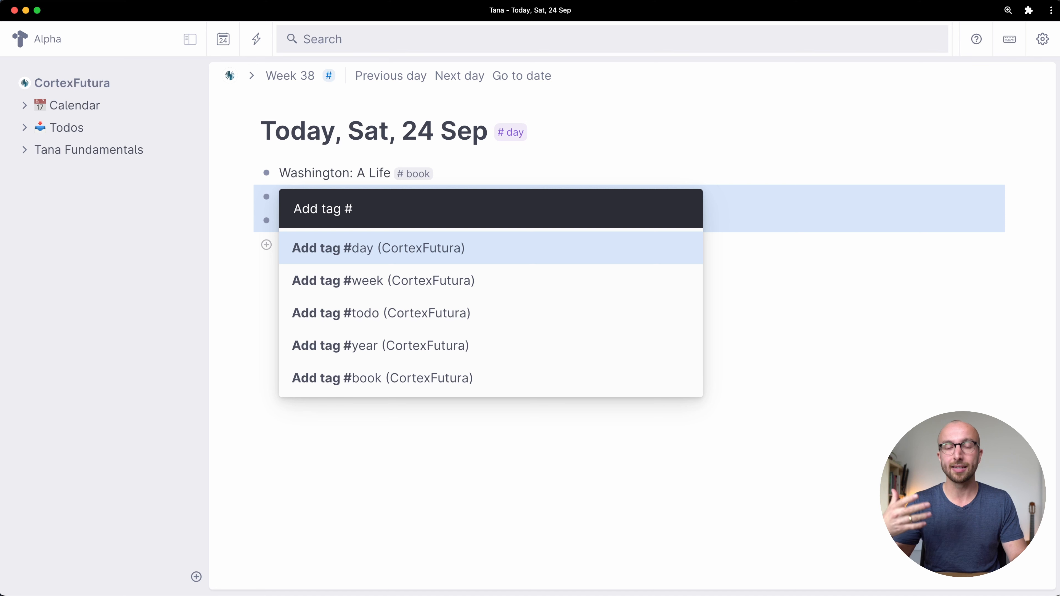
type("book")
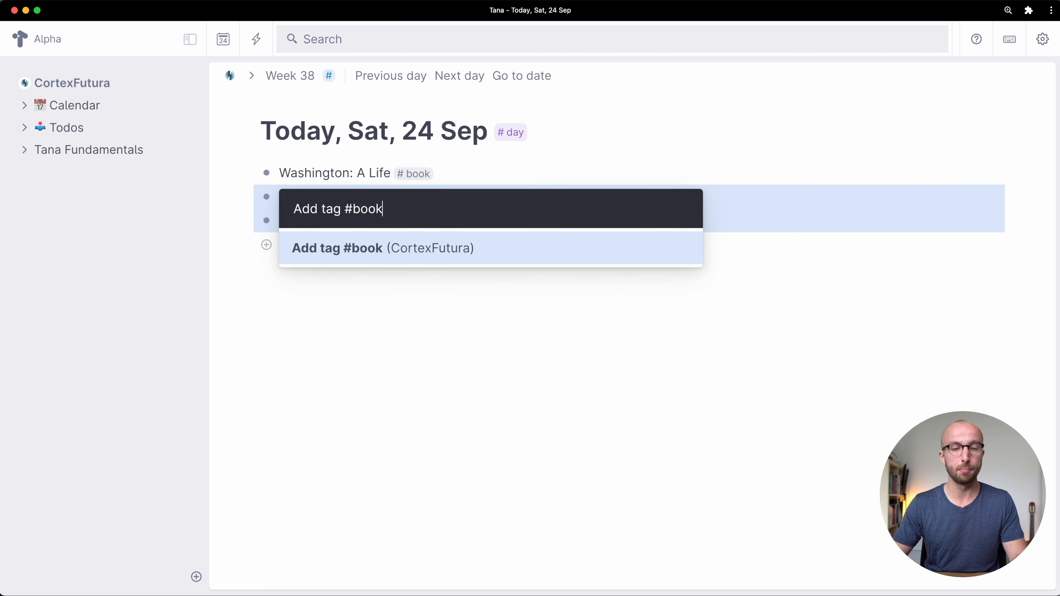
key("Return")
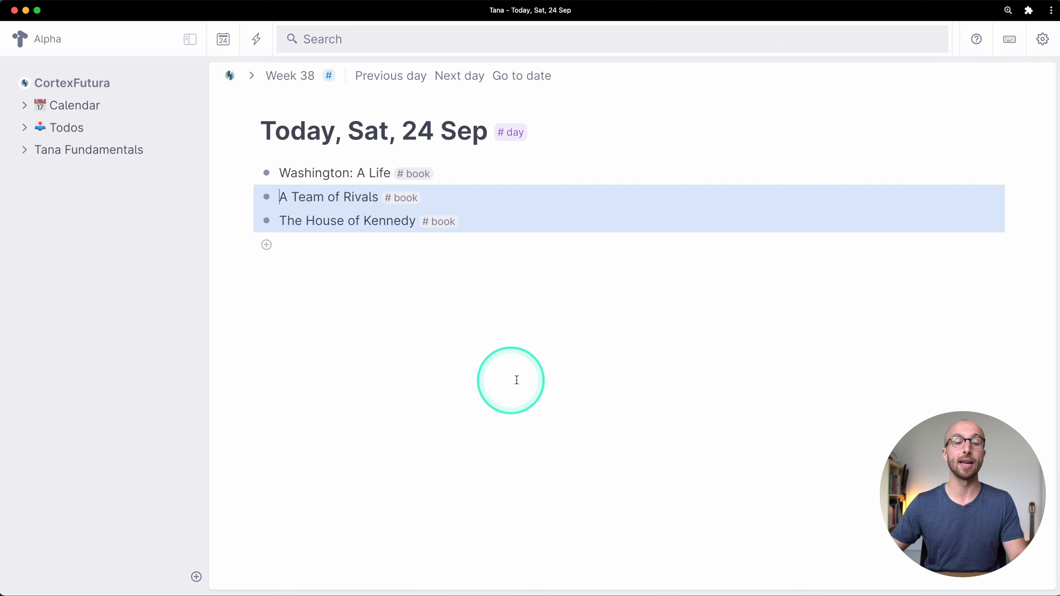
Step: Add a node below the books reading "I'm also reading Truman", with Truman created as a new inline reference
left_click(405, 241)
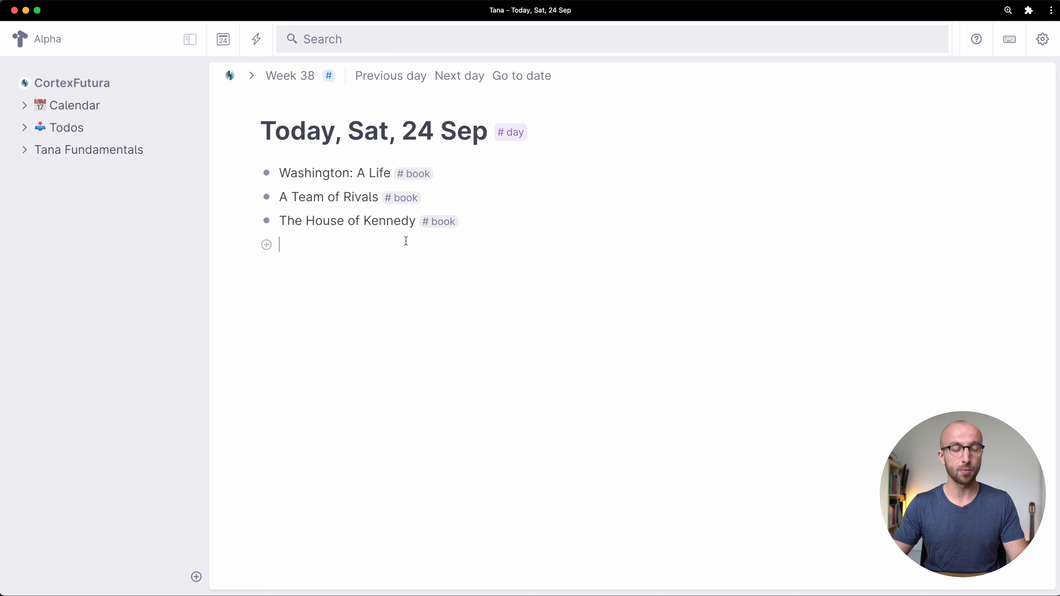
left_click(406, 241)
type("I'm also ")
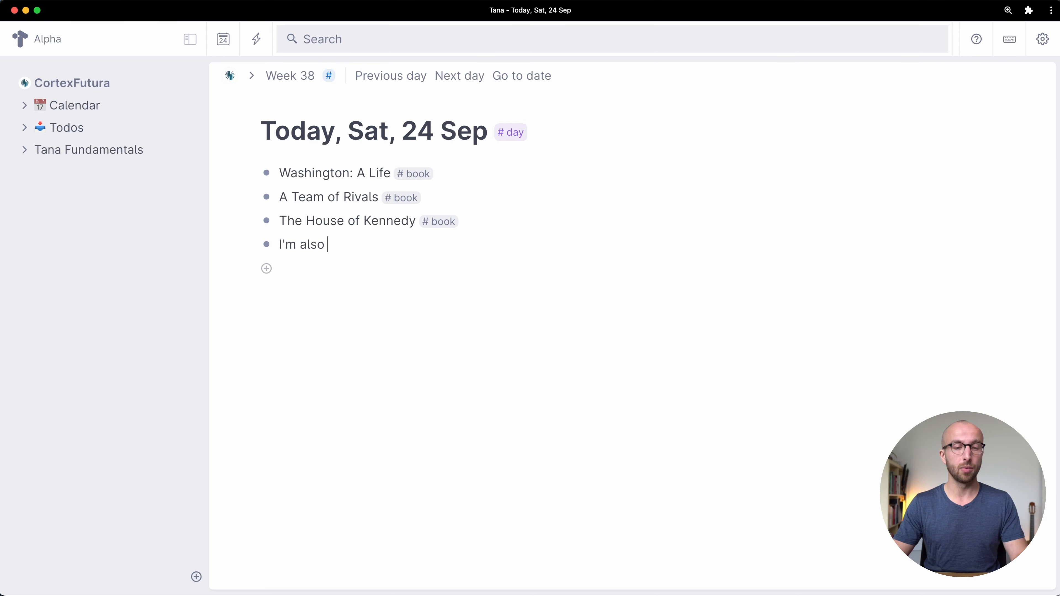
type("reading @Truman")
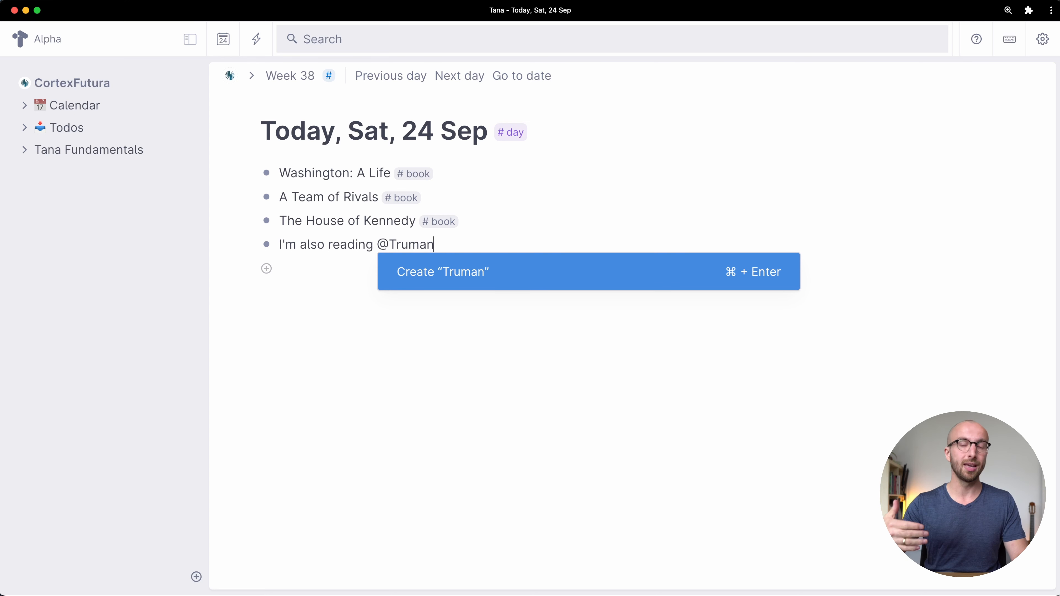
key("super+Return")
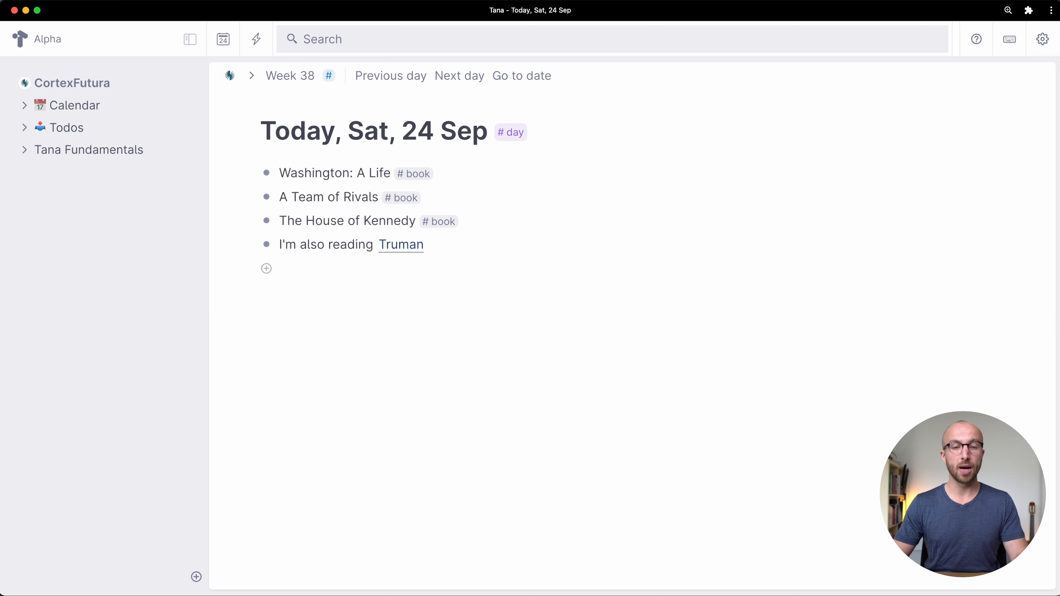
Step: Apply the existing book tag to the inline Truman reference
key("Left")
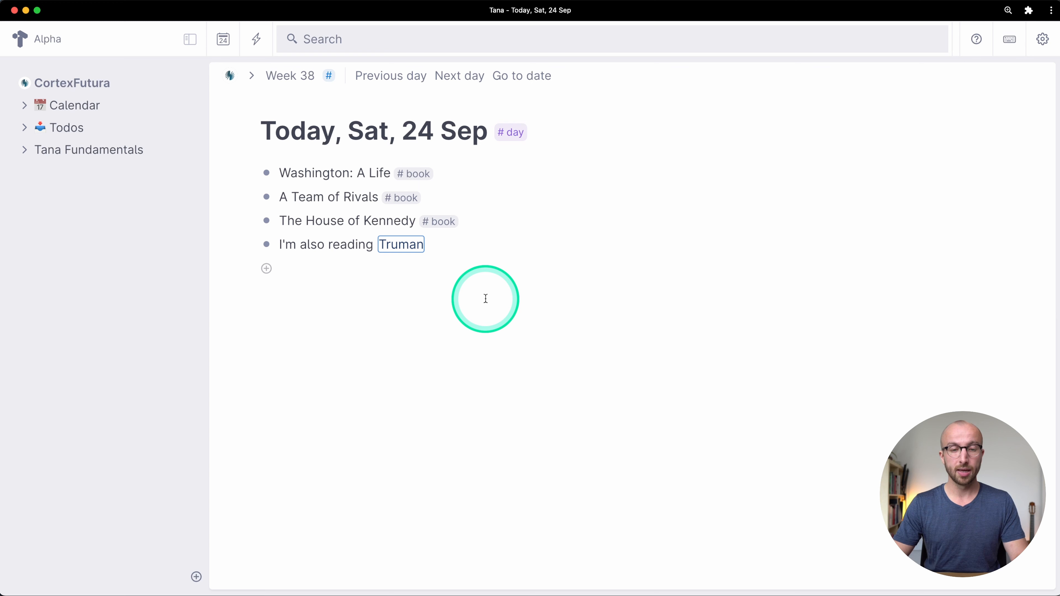
key("super+k")
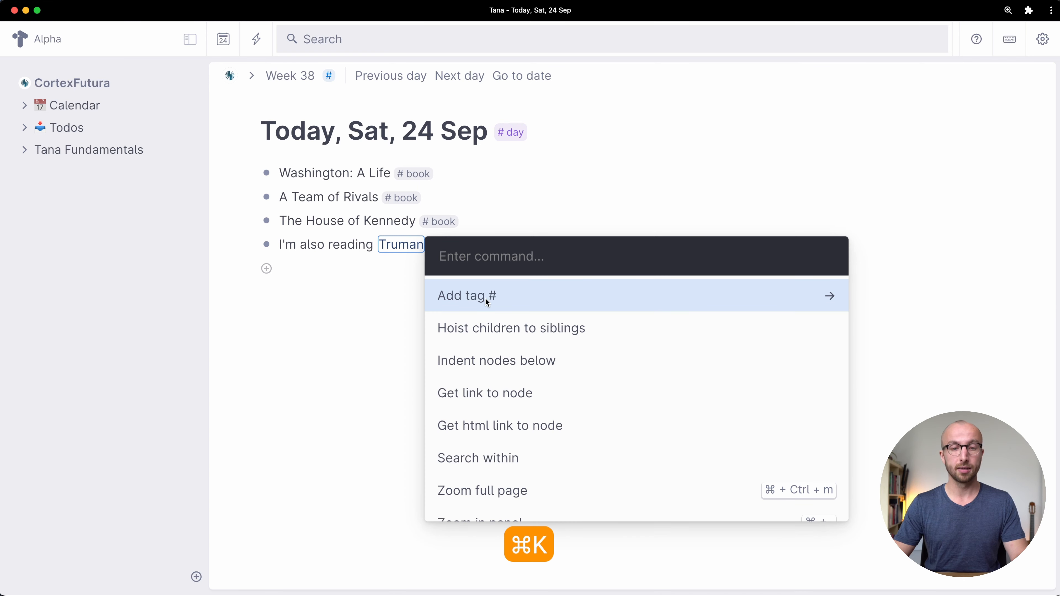
key("Return")
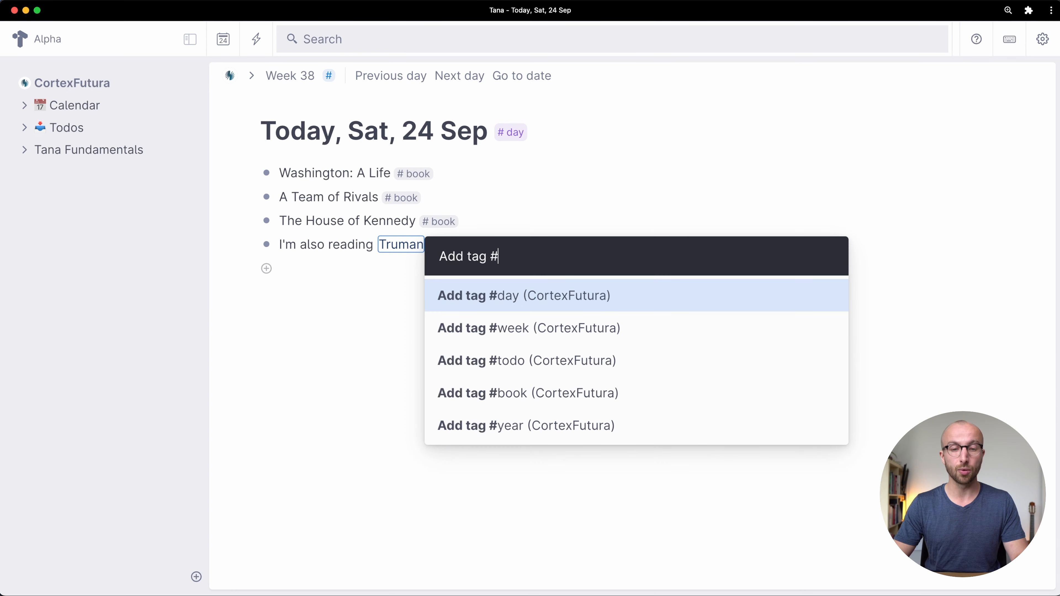
type("boo")
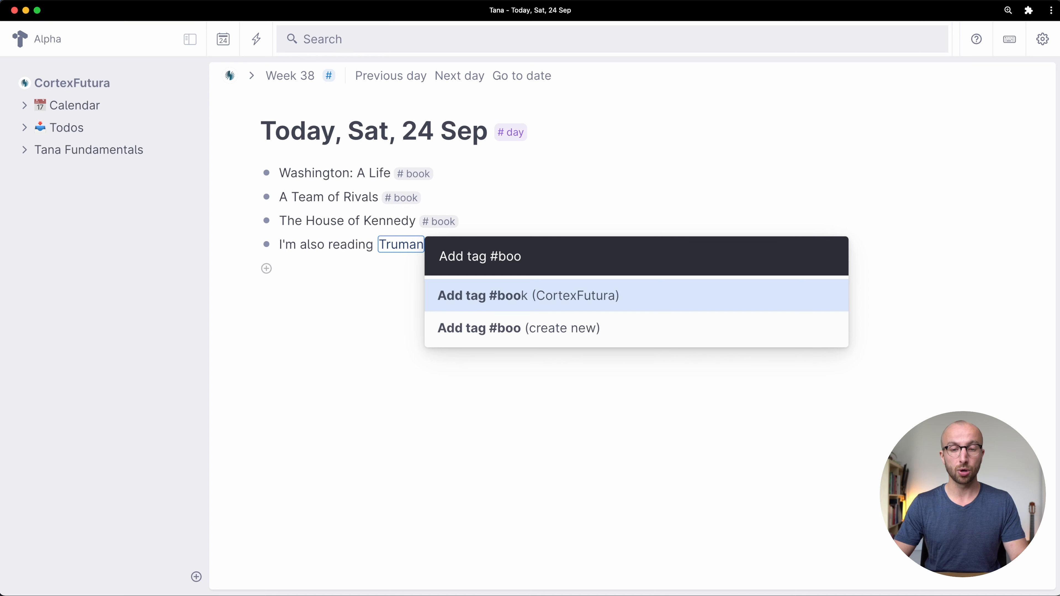
key("Return")
left_click(407, 269)
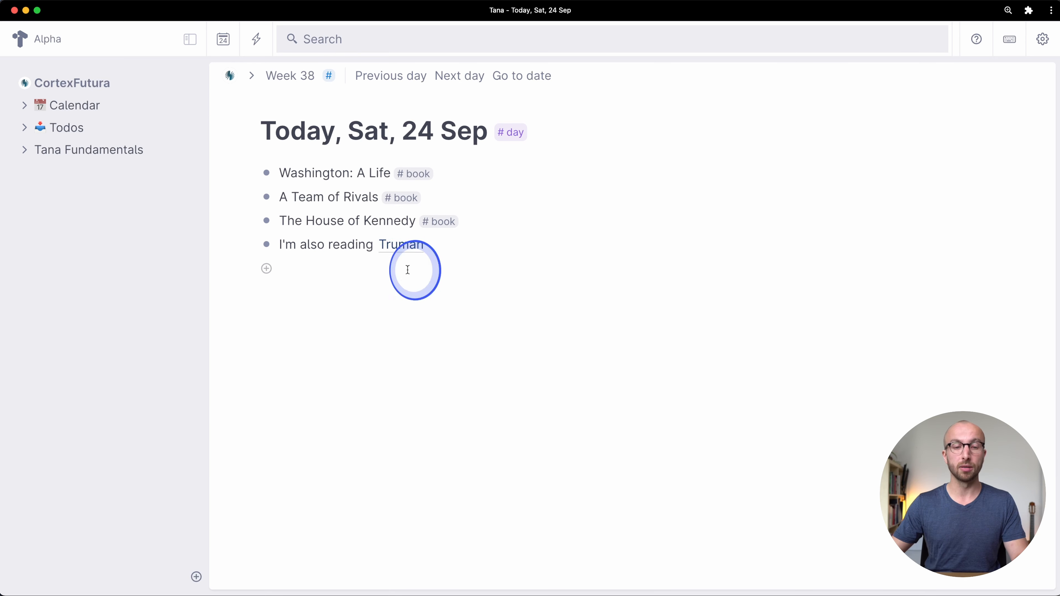
Step: Open the Truman node to check its tag, and return to today's page
left_click(402, 245)
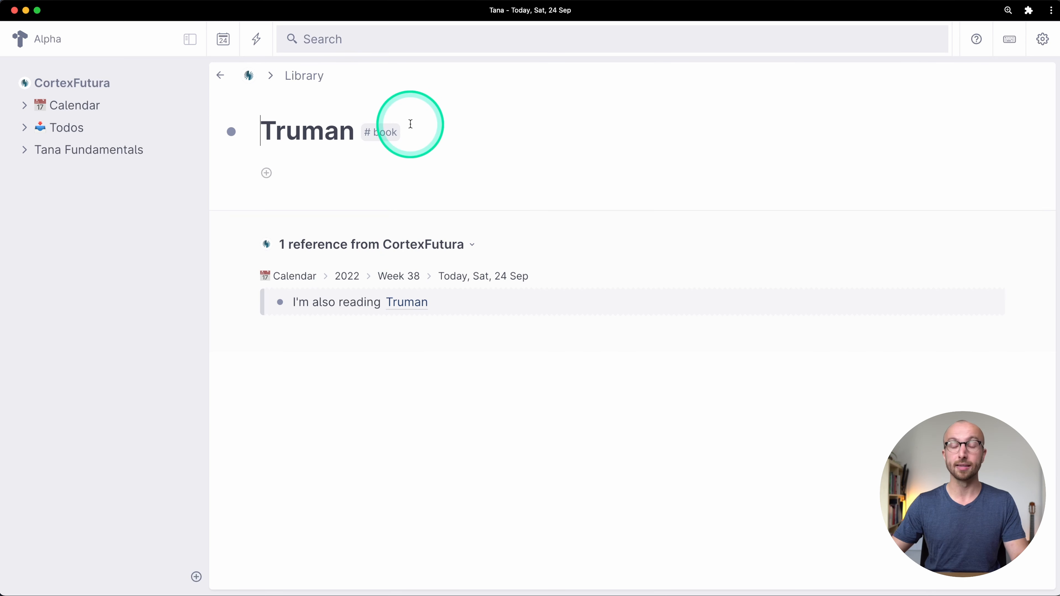
left_click(221, 76)
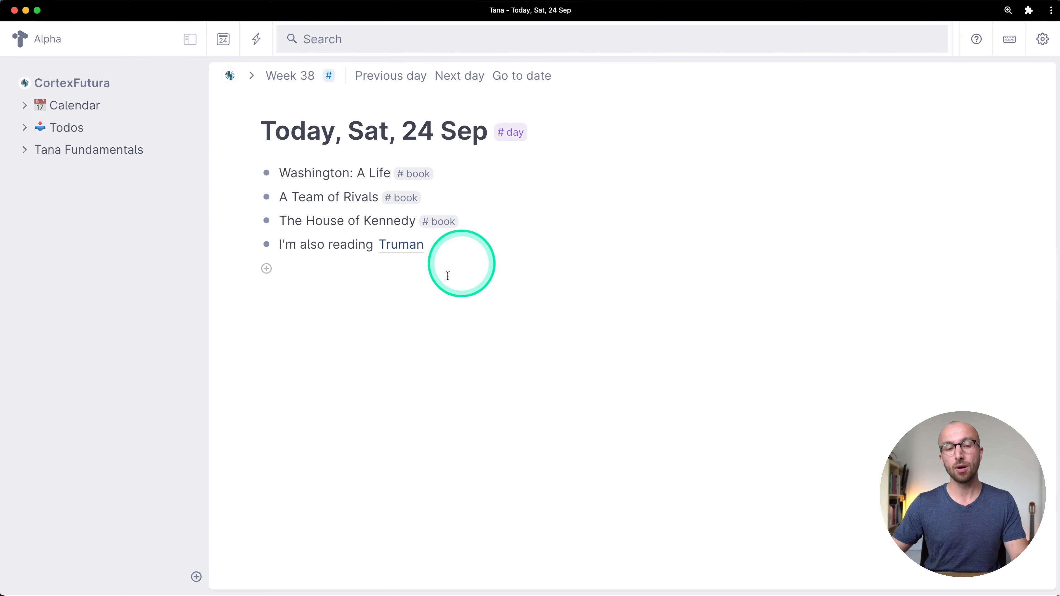
left_click(407, 272)
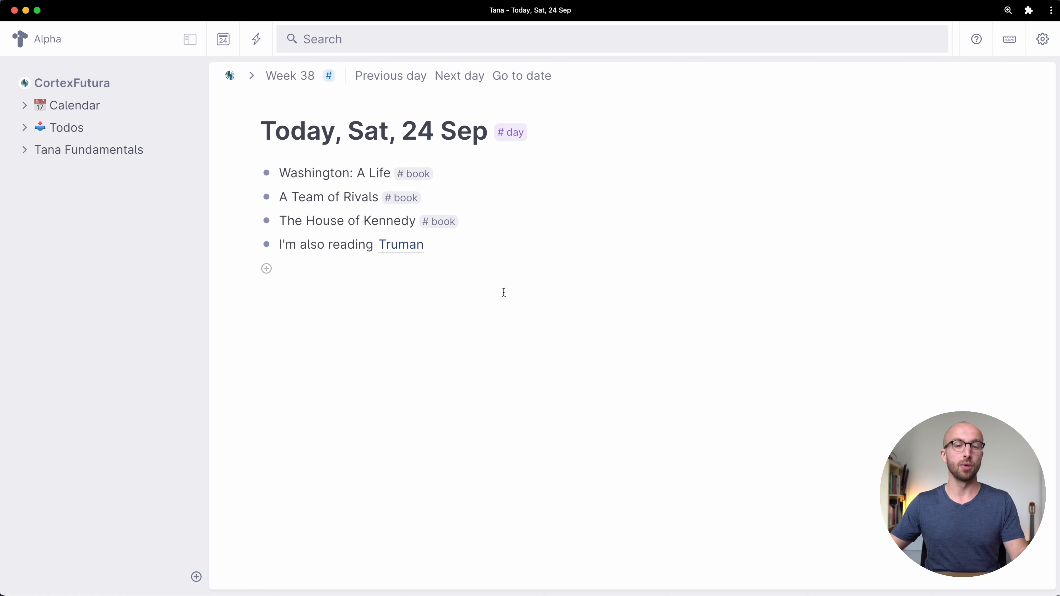
Step: Add a field named Author beneath the "Washington: A Life" node
left_click(391, 173)
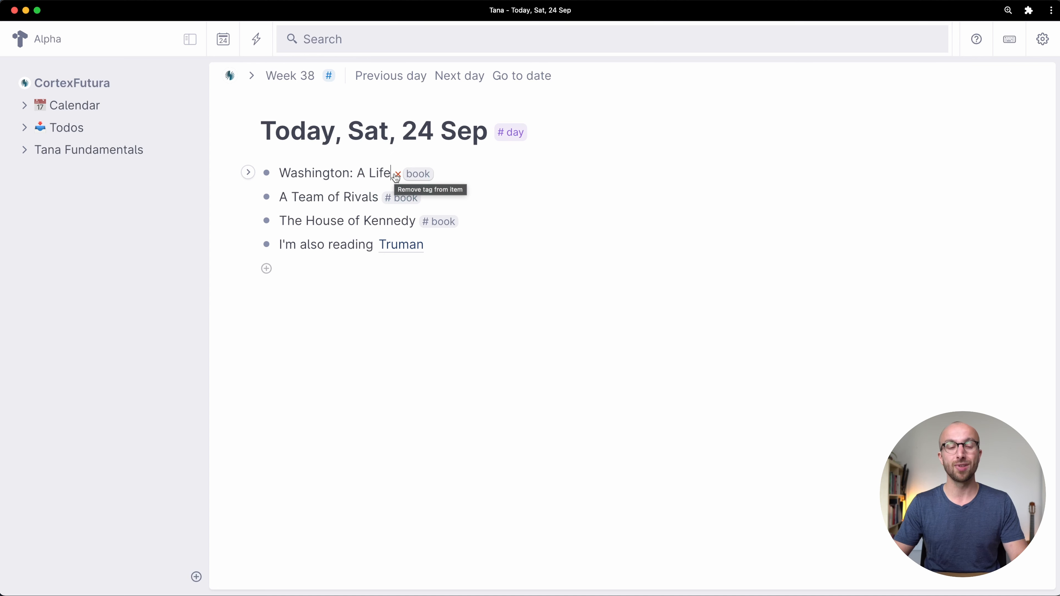
key("Return")
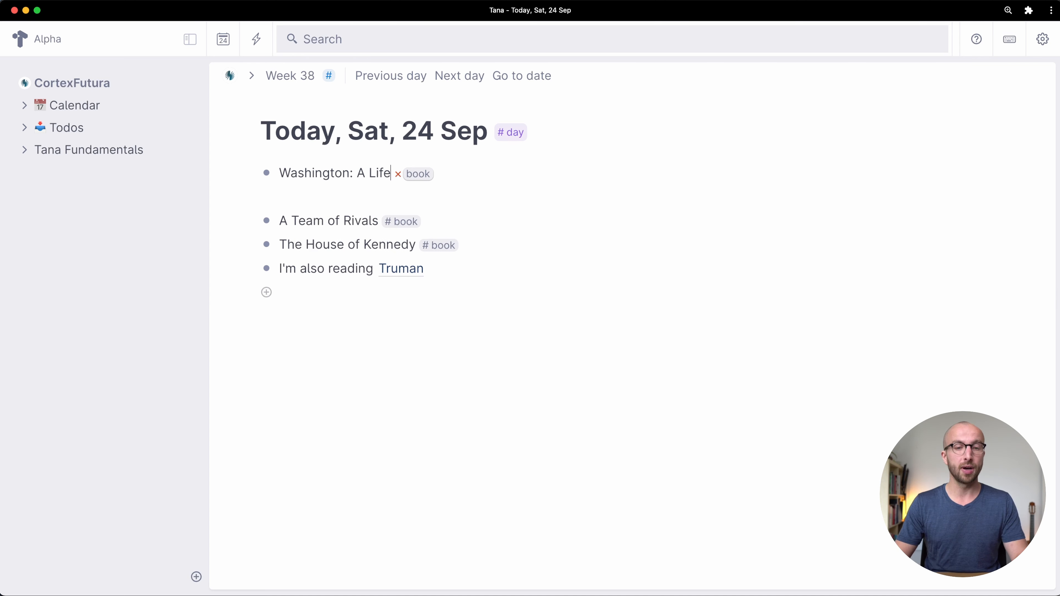
key("Tab")
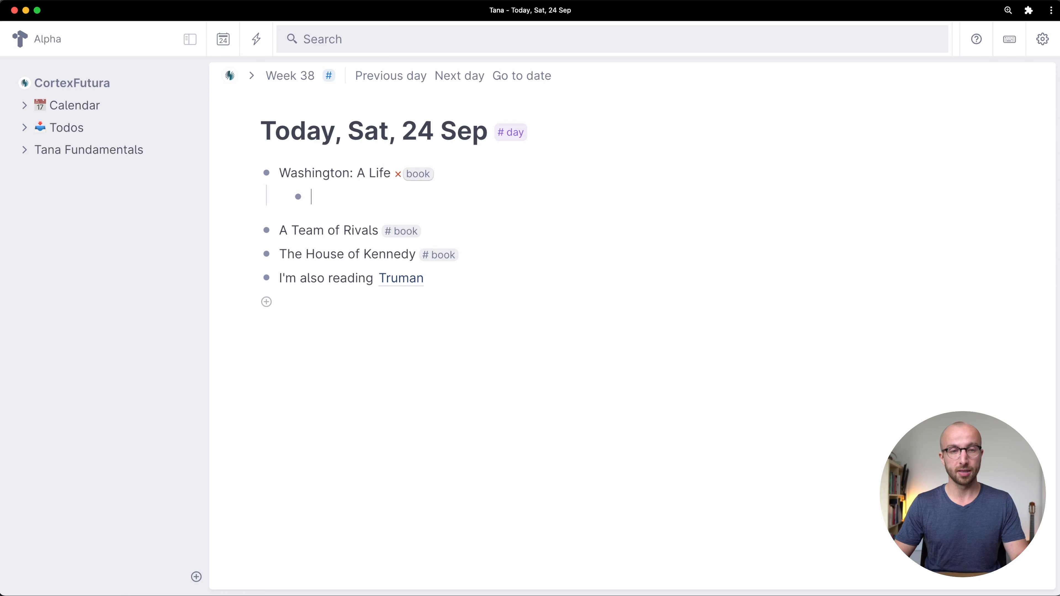
type(">")
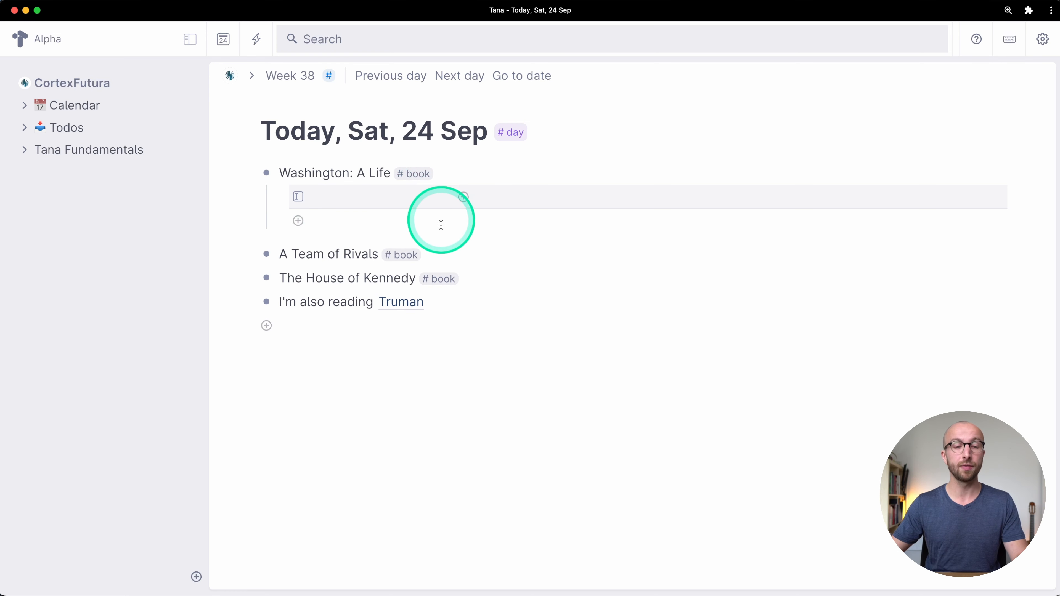
type("Author")
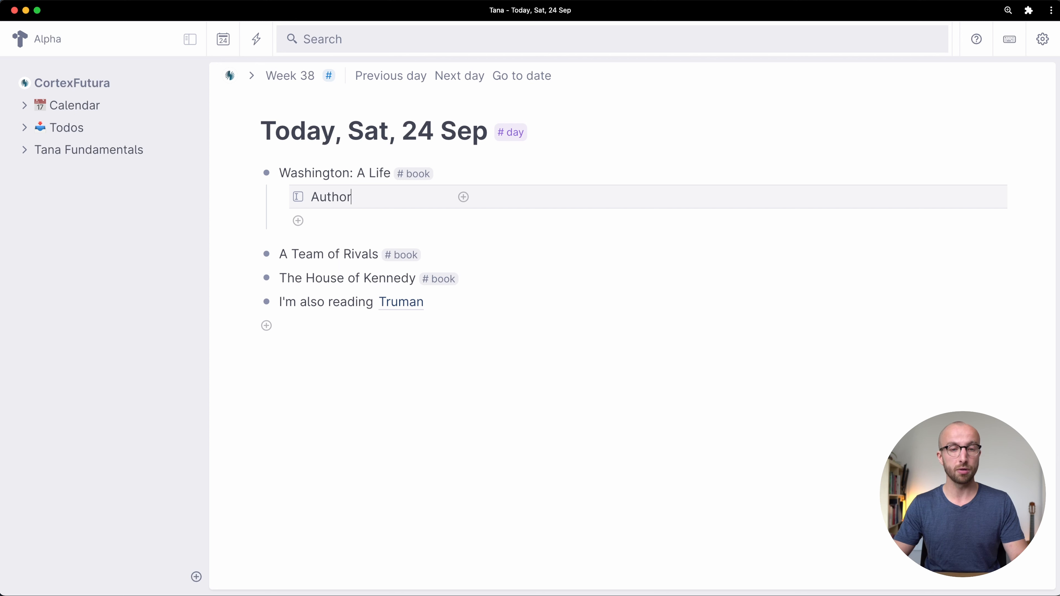
Step: Set the Author field's value to Ron Chernow and tag it with a new supertag named Author
key("Tab")
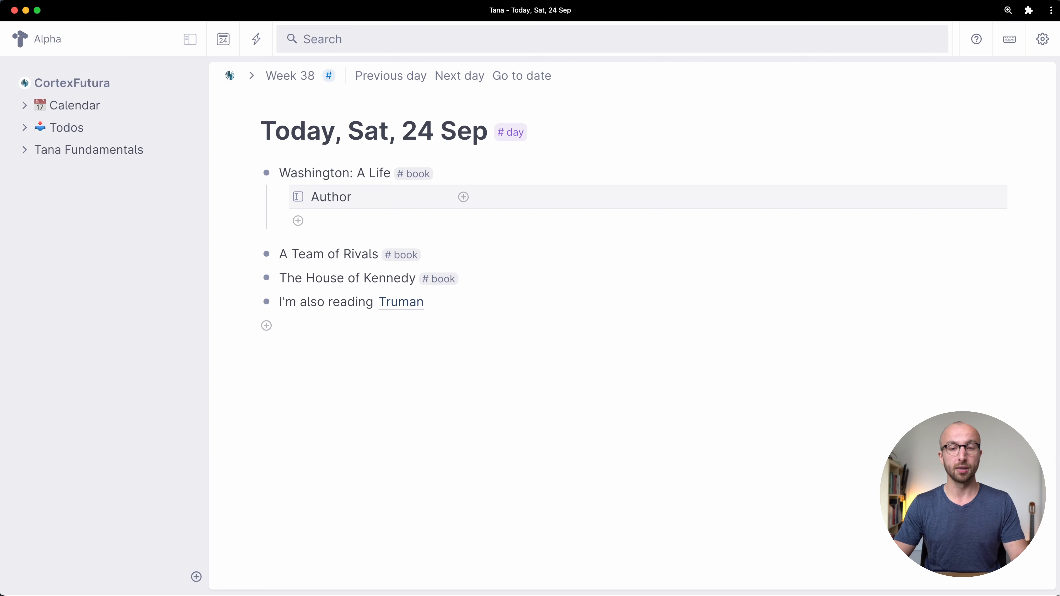
type("R")
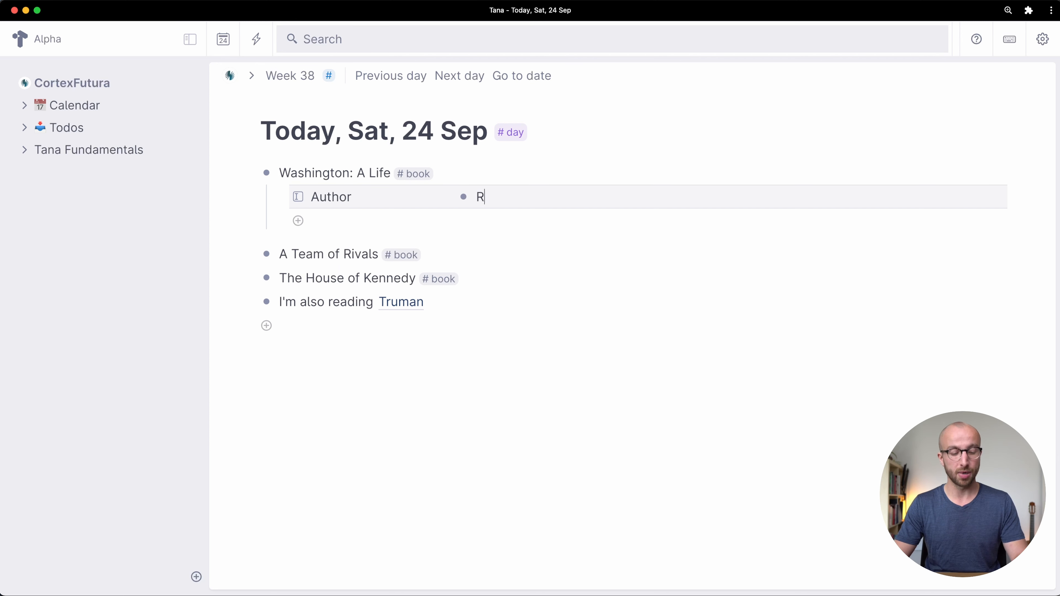
type("on Chernow")
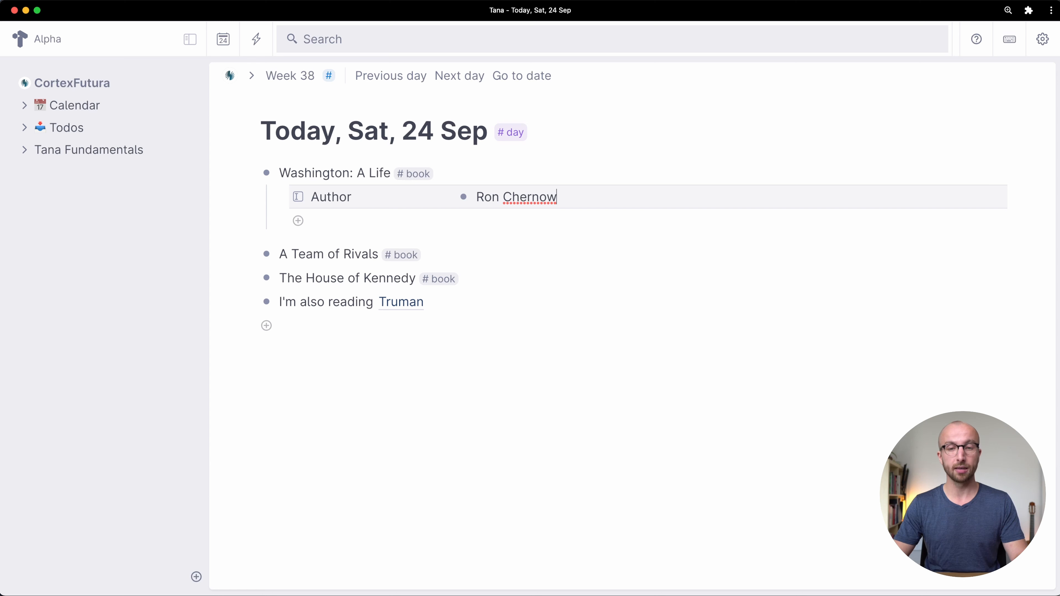
type("#")
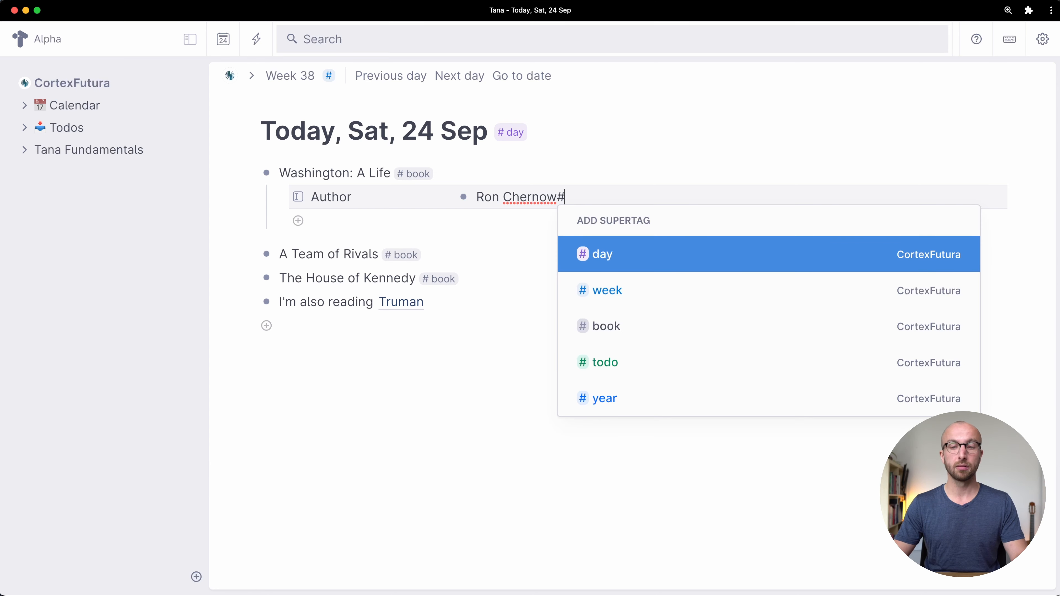
type("Author")
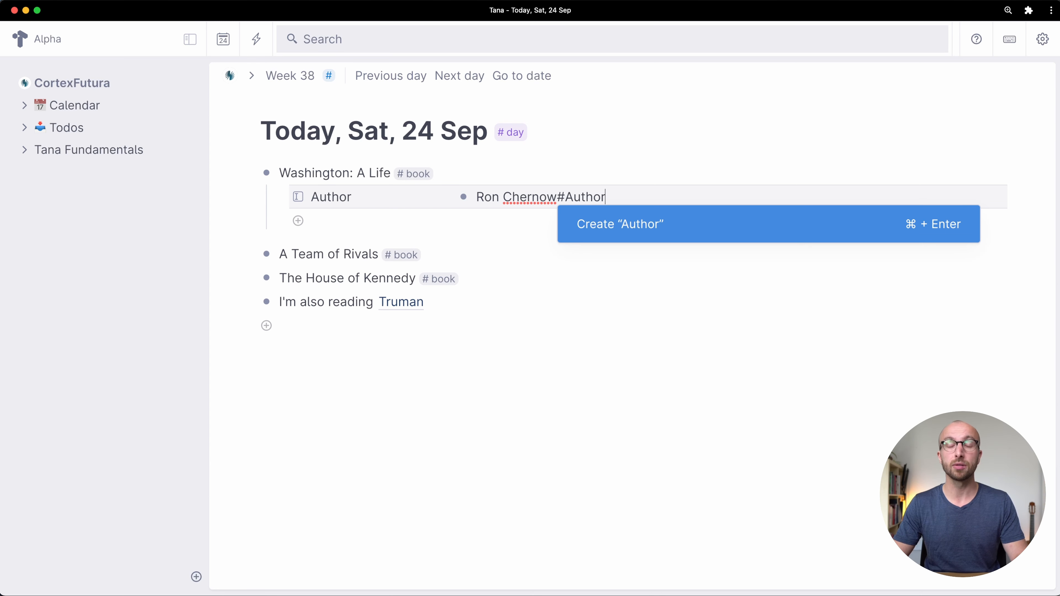
key("super+Return")
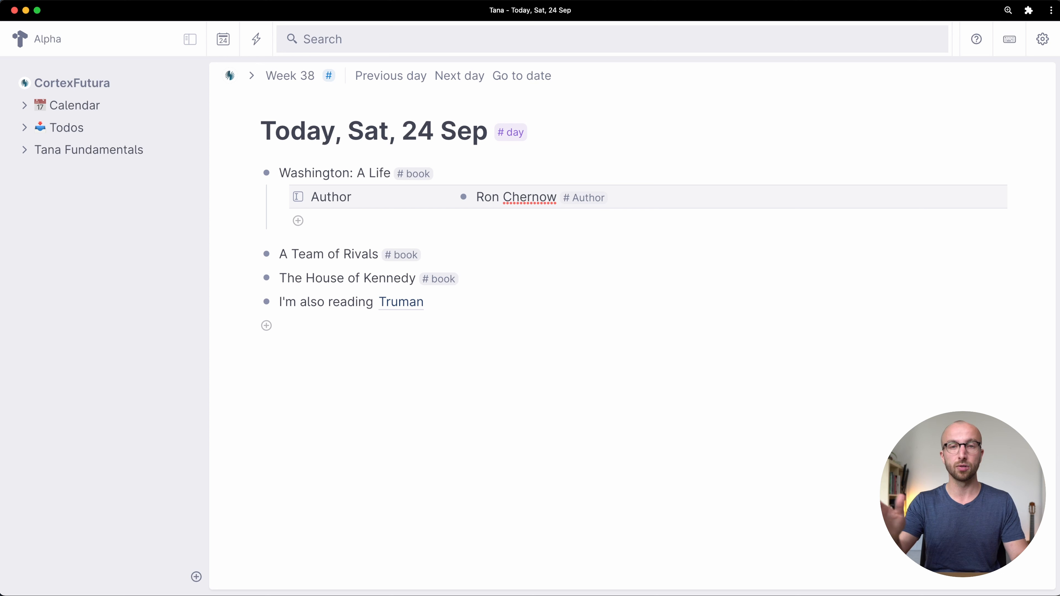
left_click(465, 238)
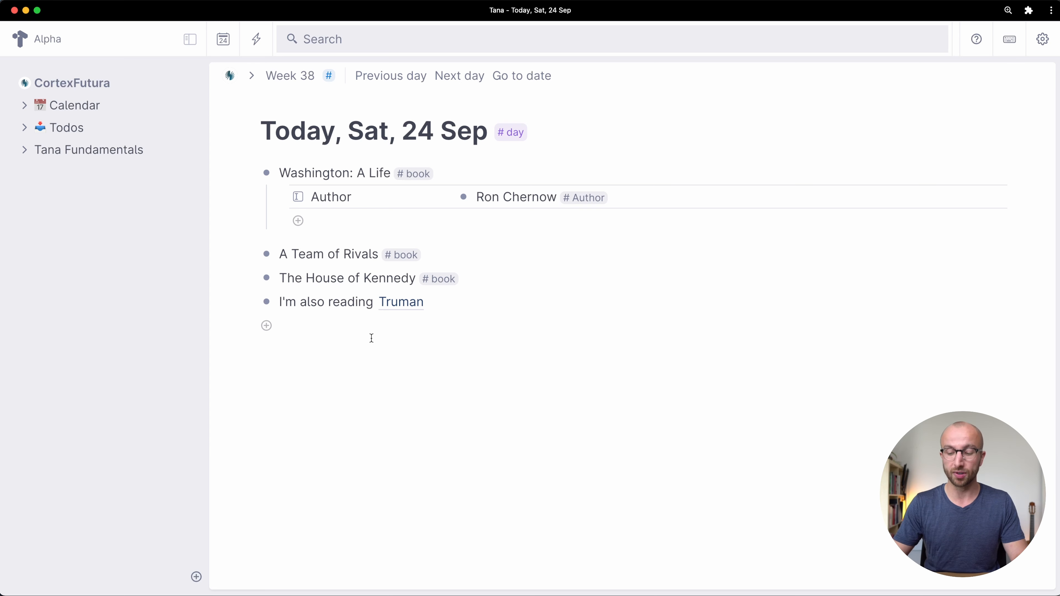
Step: Add the existing Author field beneath the "A Team of Rivals" node
key("Return")
key("Tab")
type(">Auth")
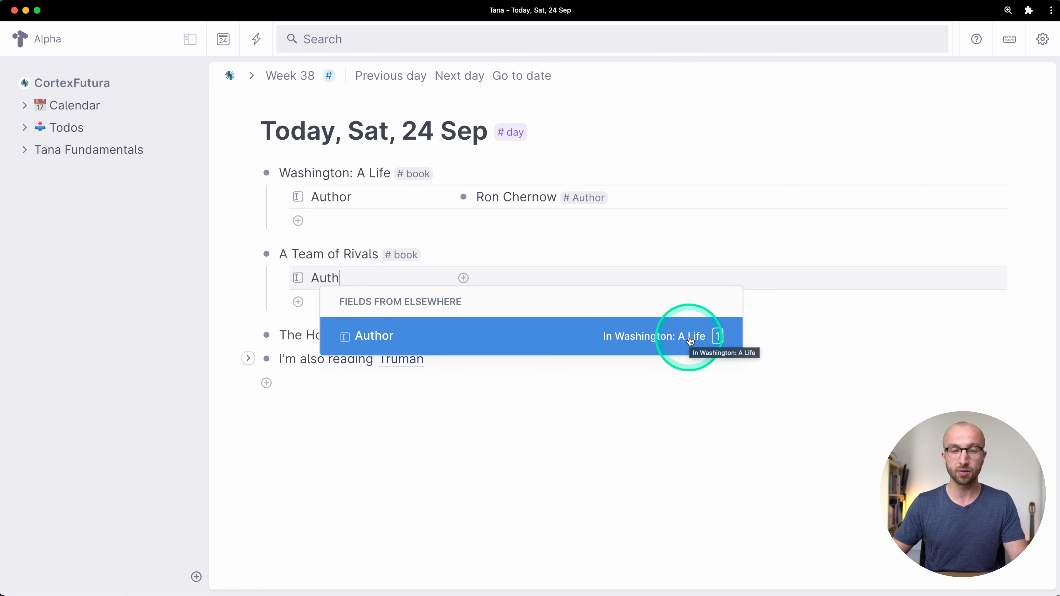
left_click(689, 340)
Step: Set the Author field of "A Team of Rivals" to Doris Kearns Goodwin and tag that value with the Author supertag
left_click(523, 280)
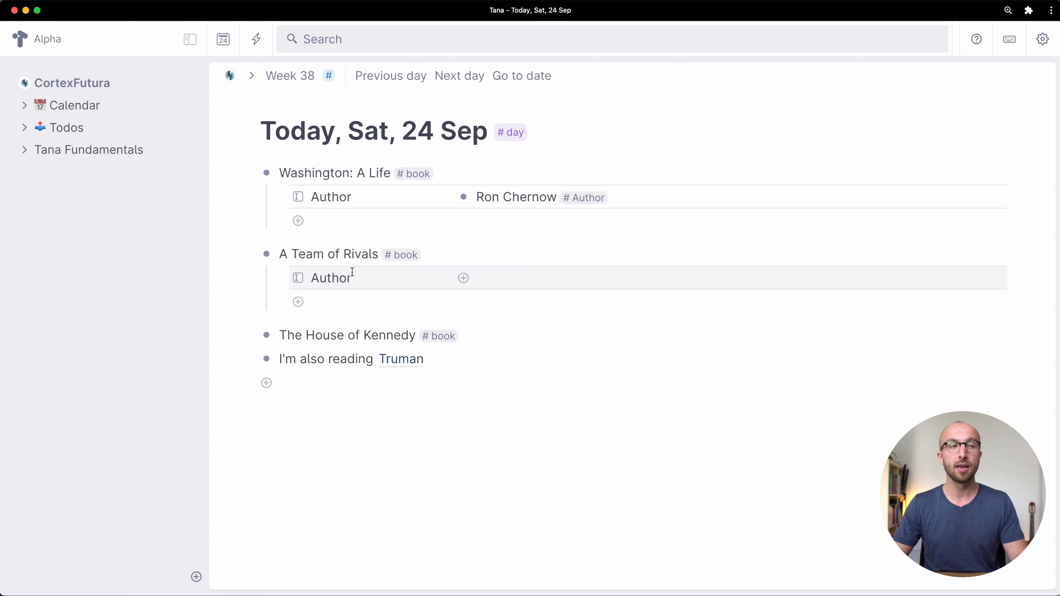
type("Doris Ke")
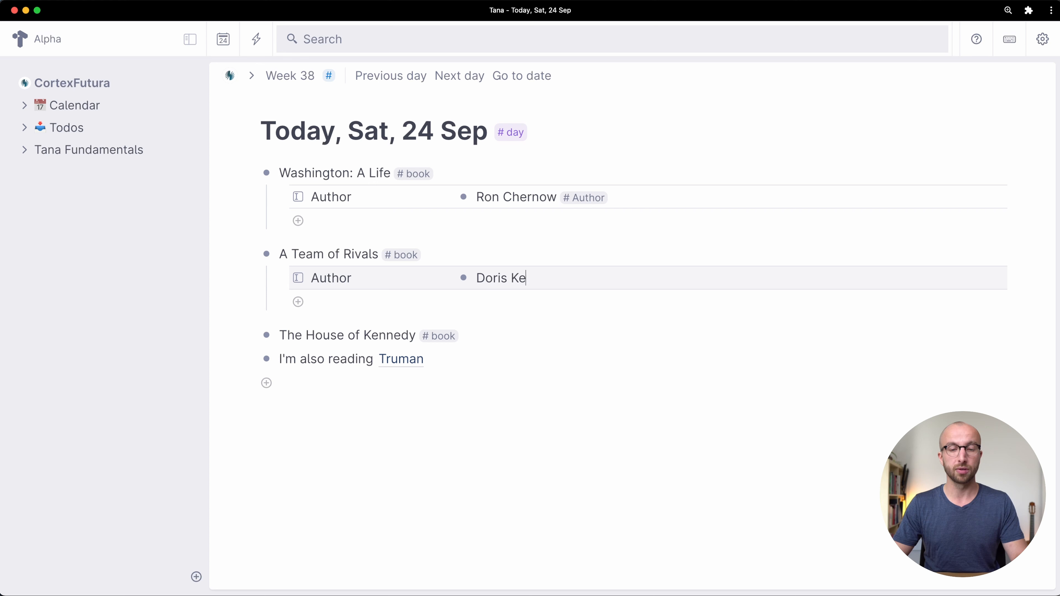
type("arns Goodwi")
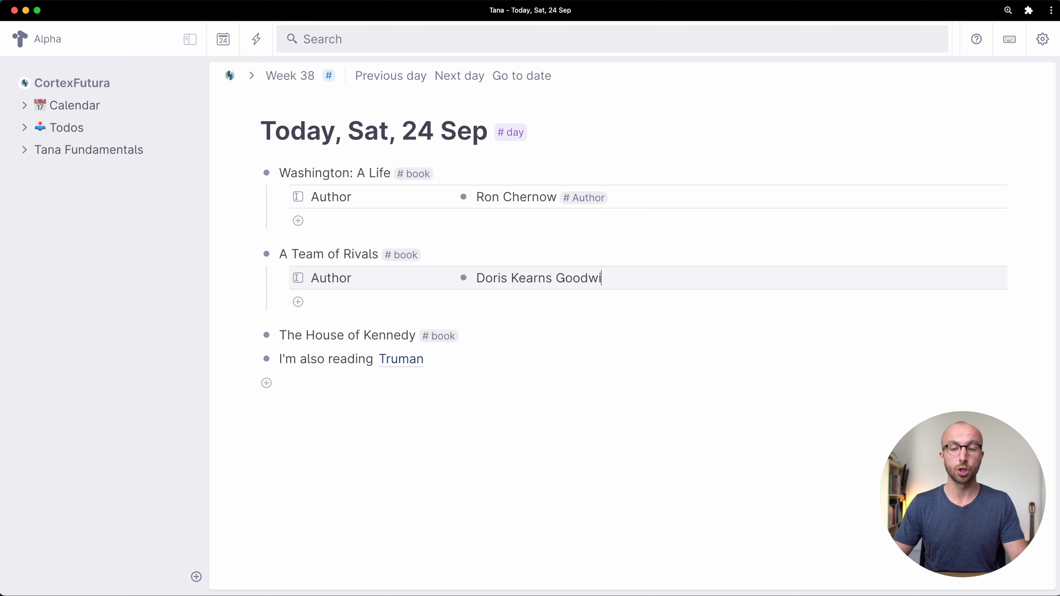
type("n # Author")
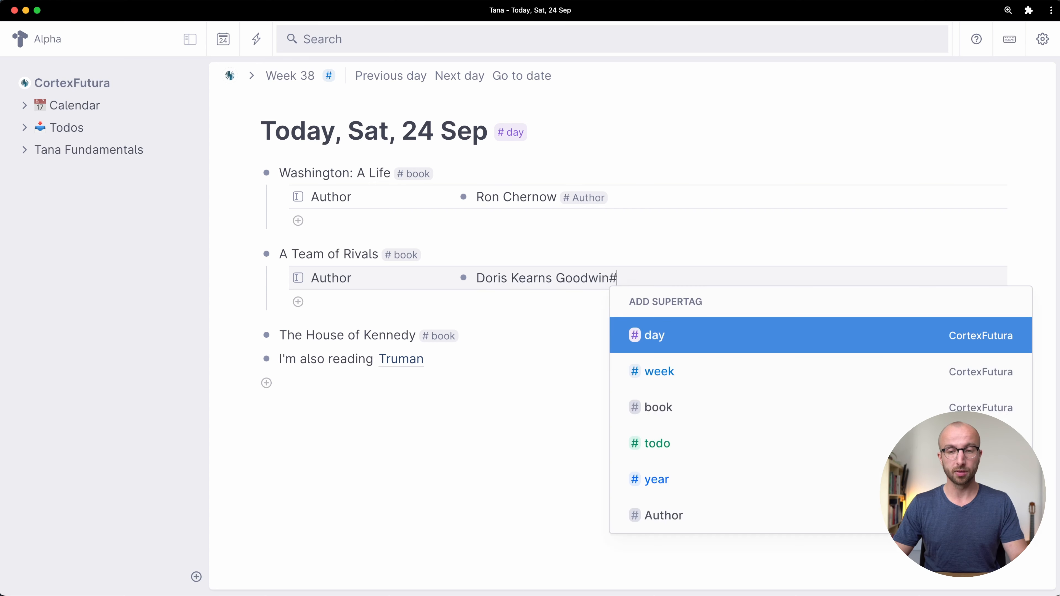
key("Return")
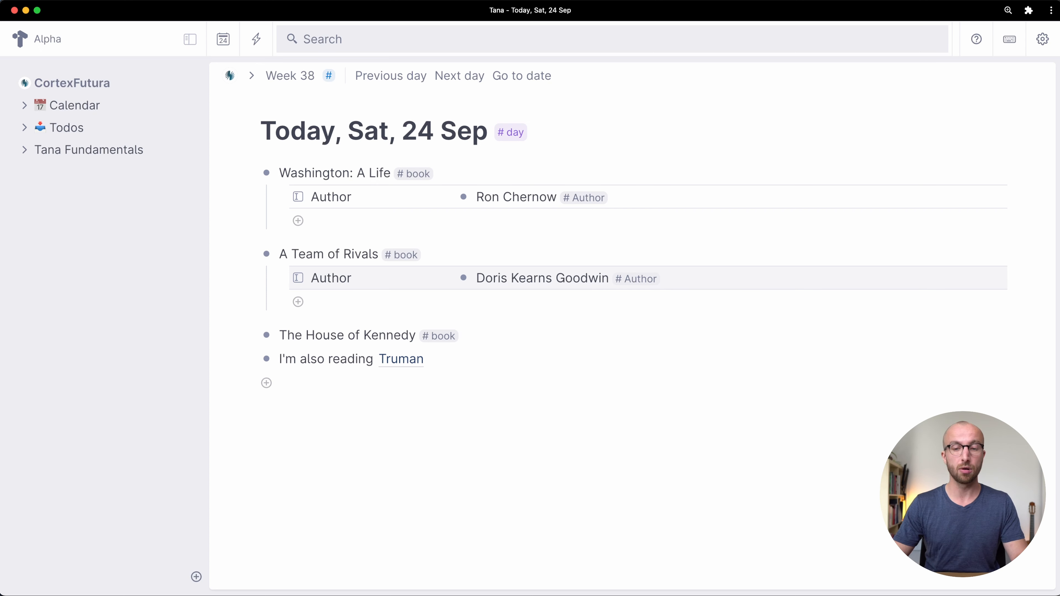
left_click(445, 224)
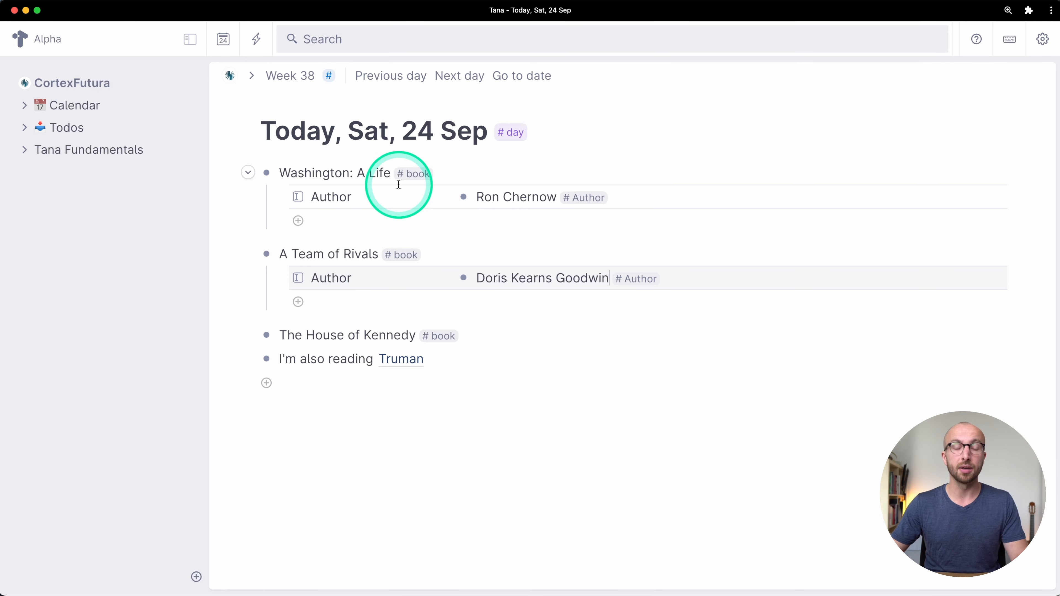
Step: Open the Author field's configuration and give the field the description "The person who wrote this"
left_click(334, 195)
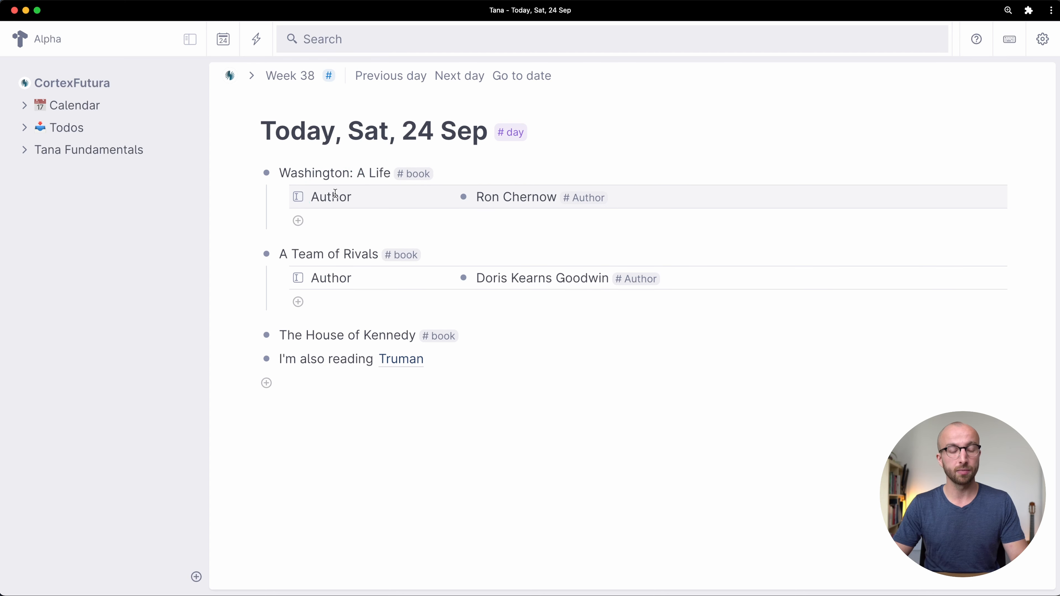
key("super+k")
type("conf")
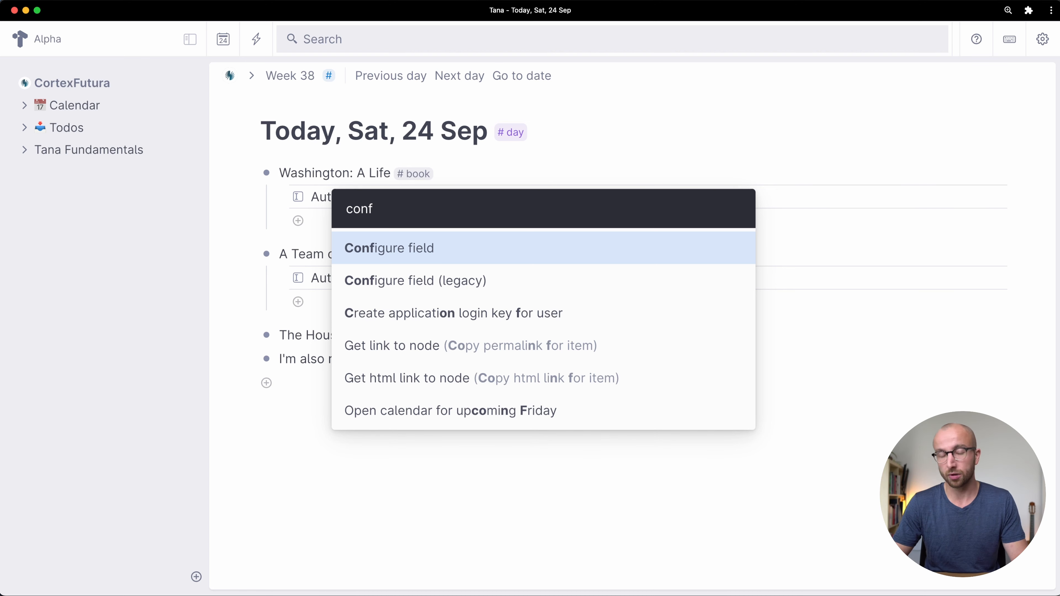
key("Return")
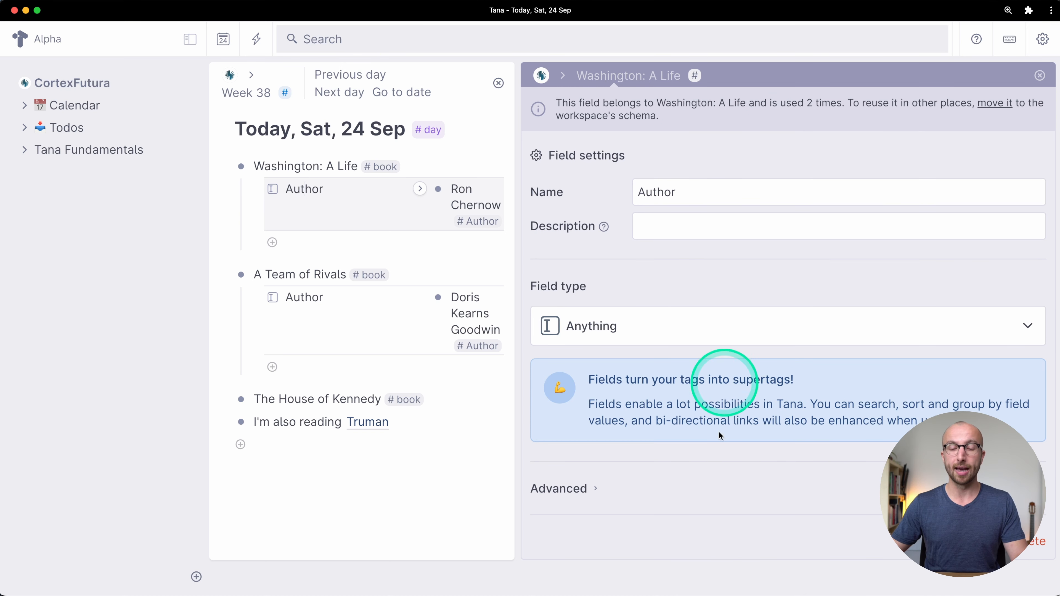
left_click(659, 224)
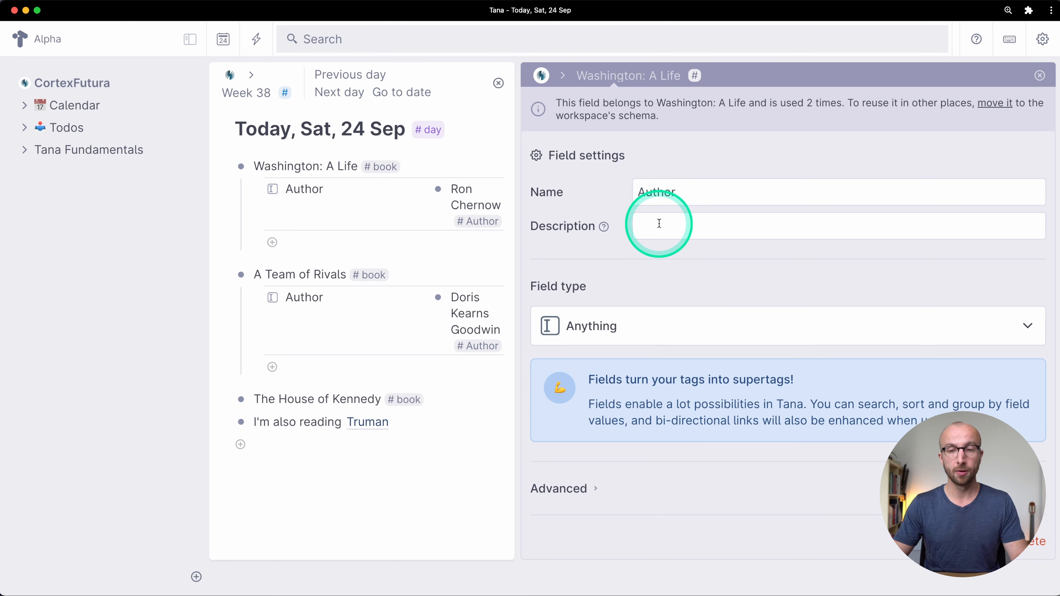
type("Who")
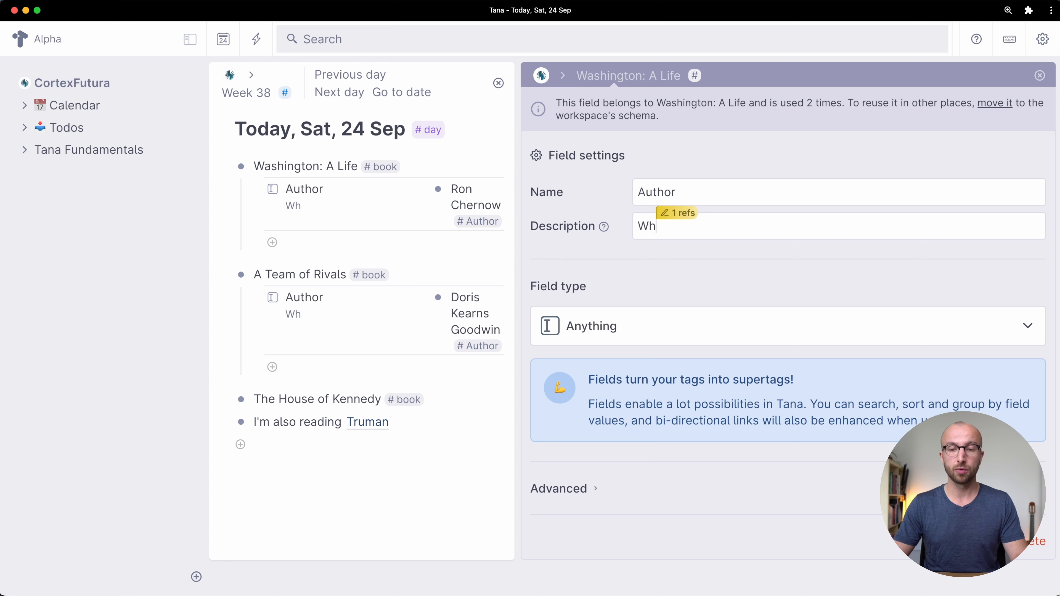
key("BackSpace")
key("BackSpace")
key("BackSpace")
type("The")
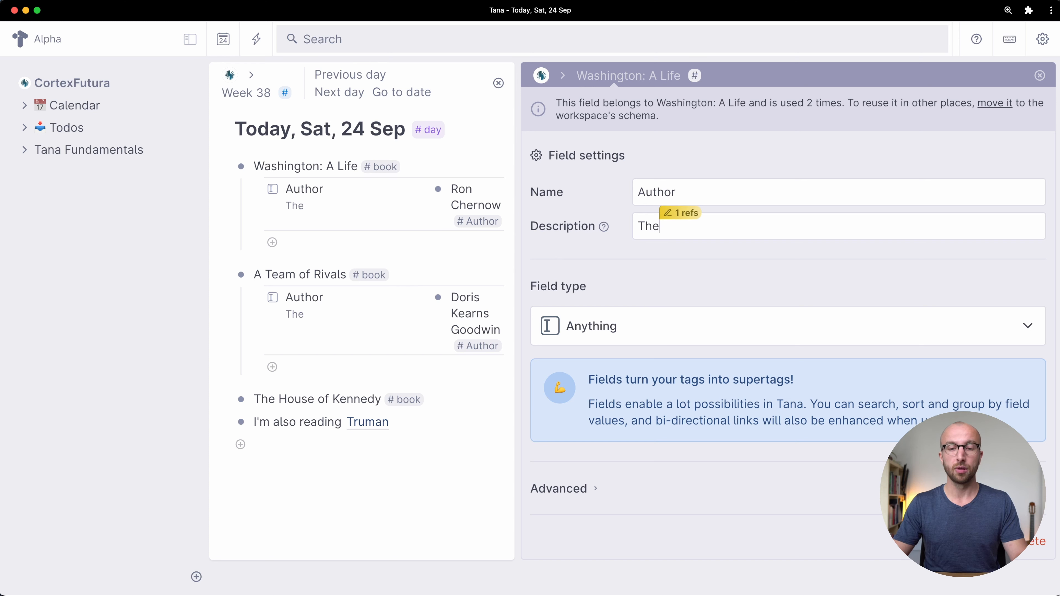
type(" person who wr")
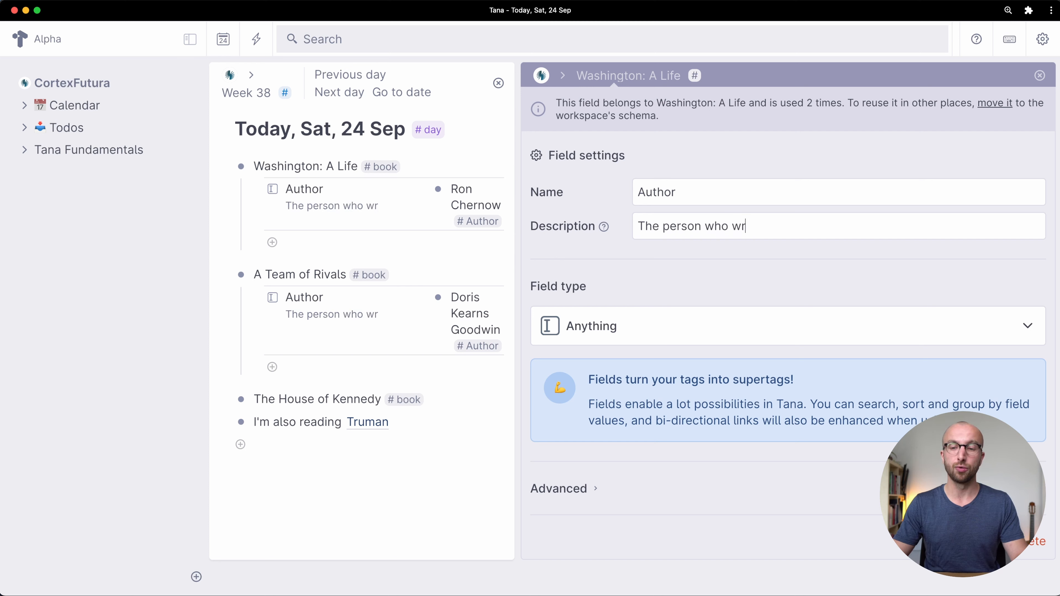
type("ote this")
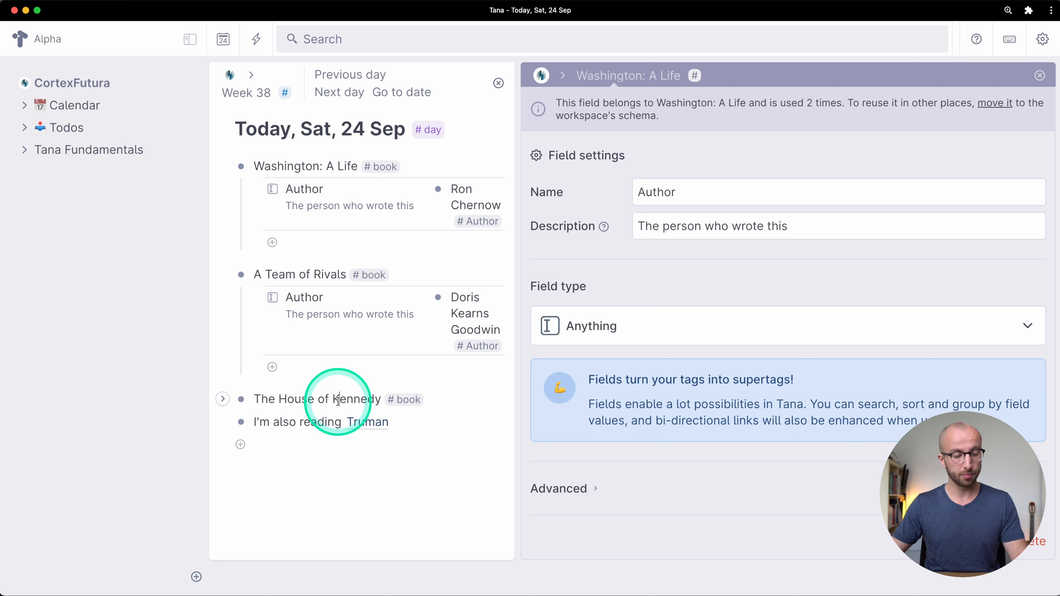
Step: Add the description "A book about the Kennedys" to "The House of Kennedy" node
key("ctrl+i")
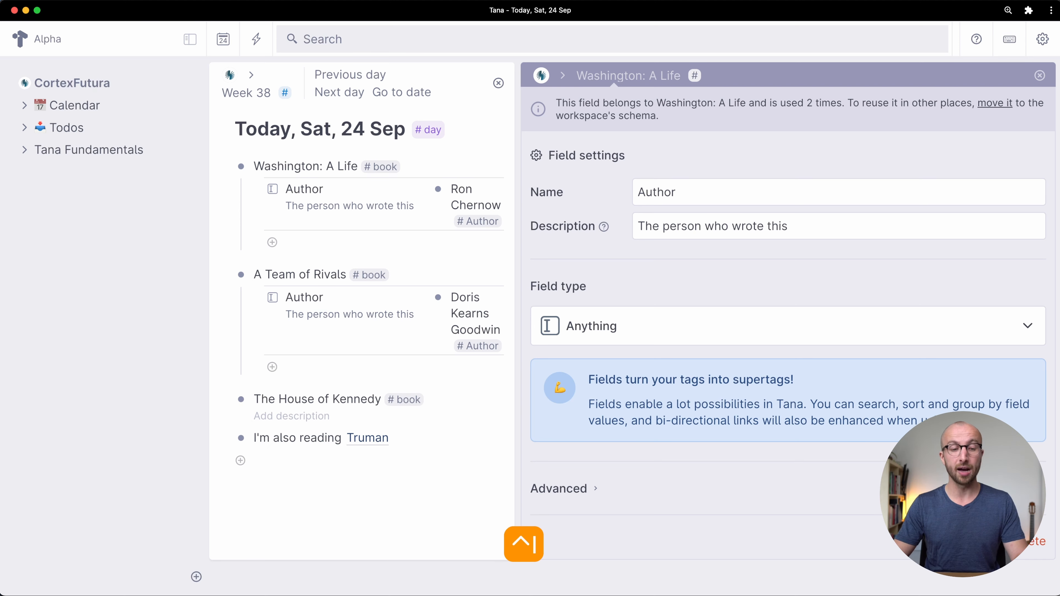
type("A bookk abou")
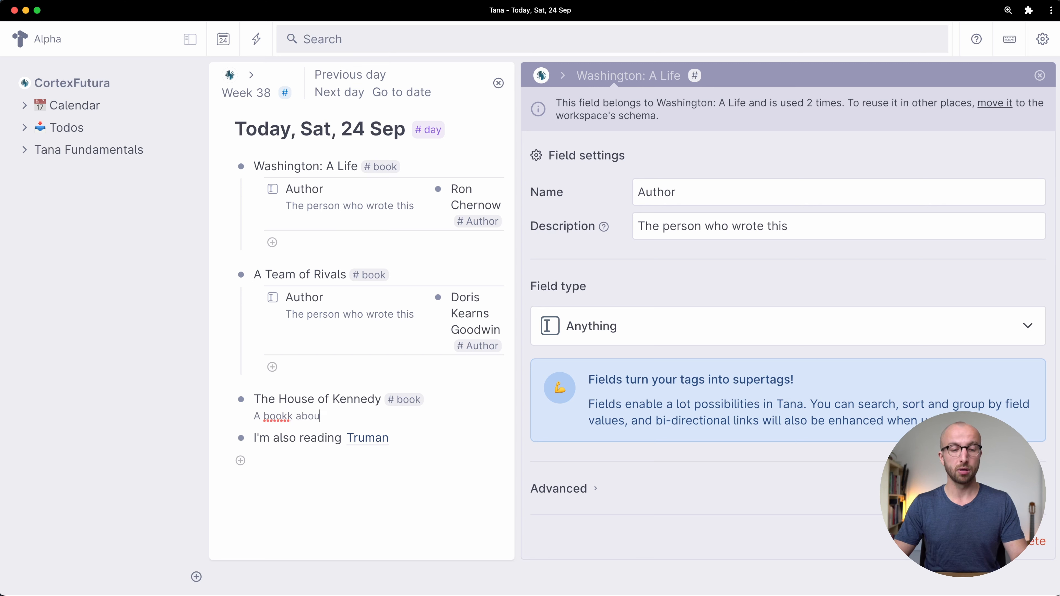
type("t the ")
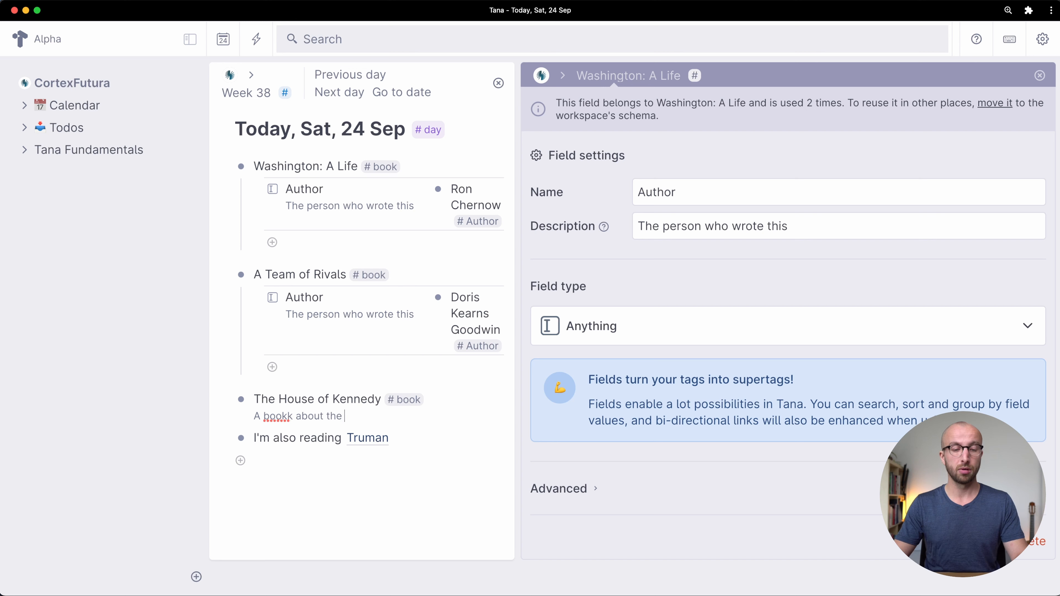
type("Kennedys")
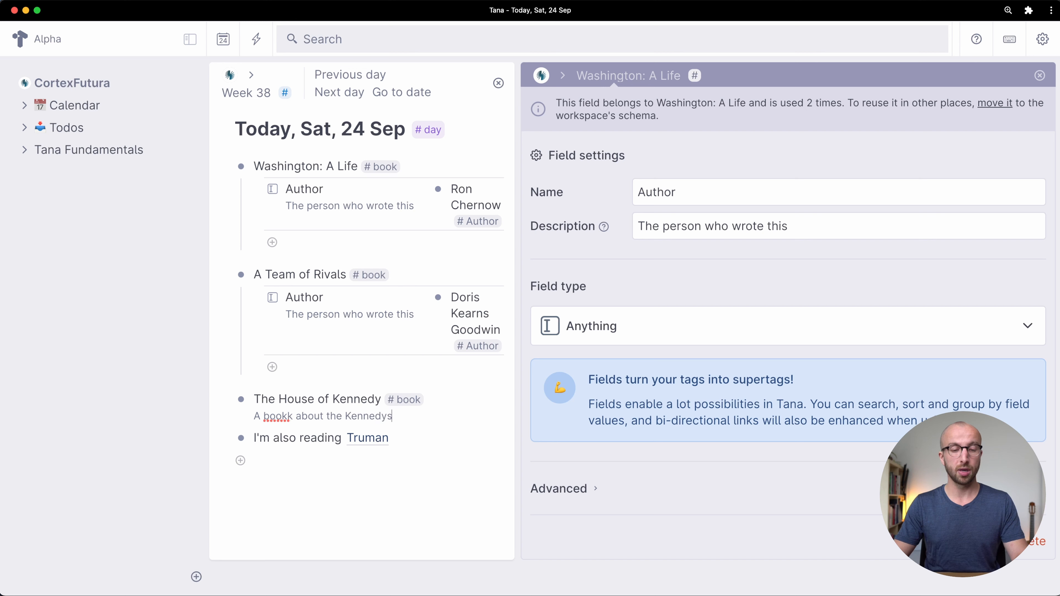
left_click(279, 408)
left_click(291, 415)
key("BackSpace")
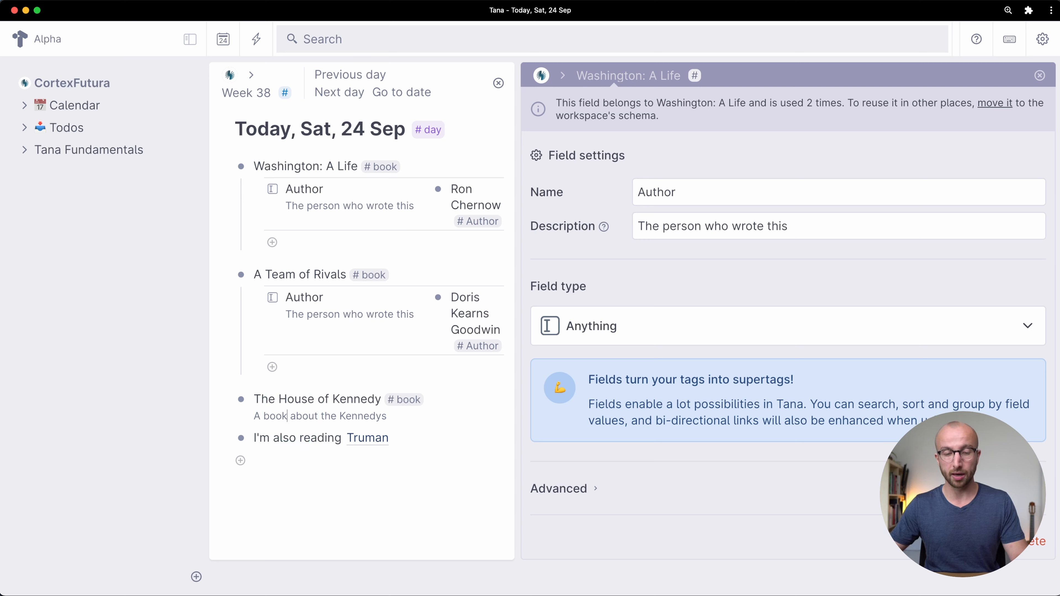
Step: Remove the description from "The House of Kennedy" node
key("ctrl+i")
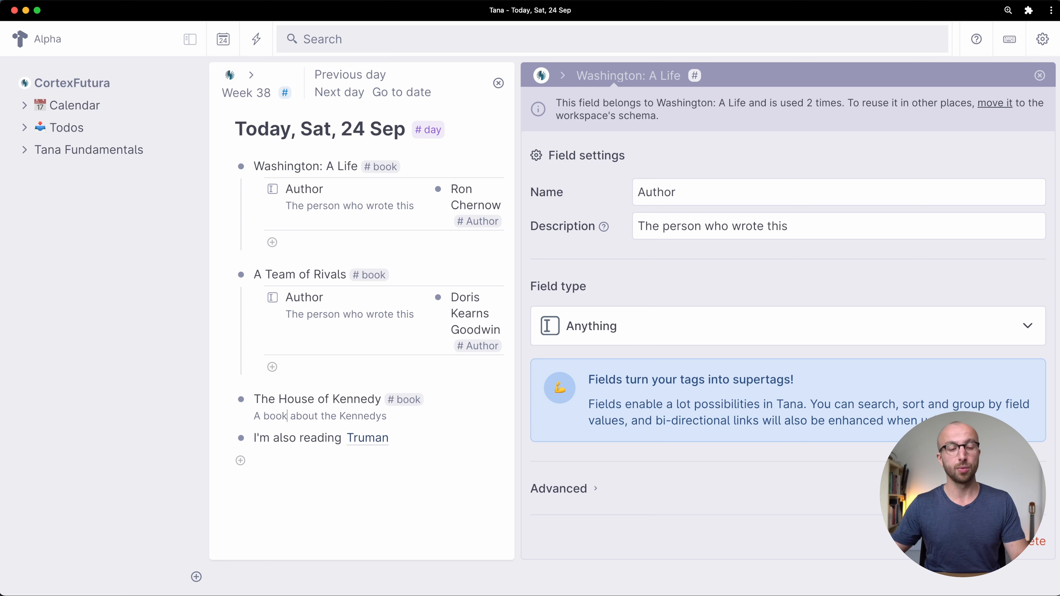
triple_click(328, 417)
key("BackSpace")
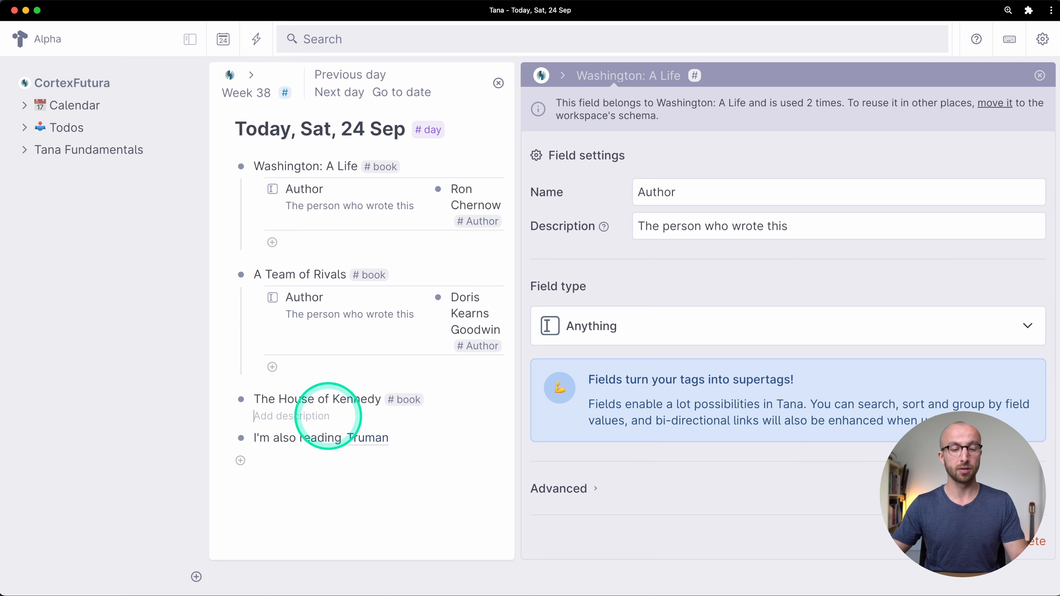
key("BackSpace")
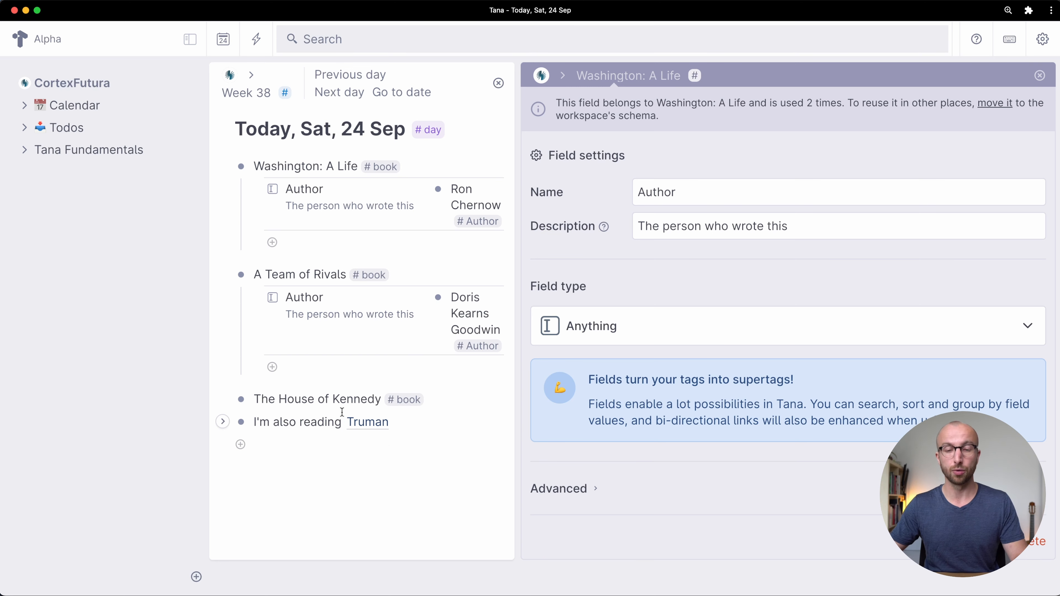
Step: Set the Author field's type to #Instance with Author as its source supertag, and close the field settings
left_click(606, 268)
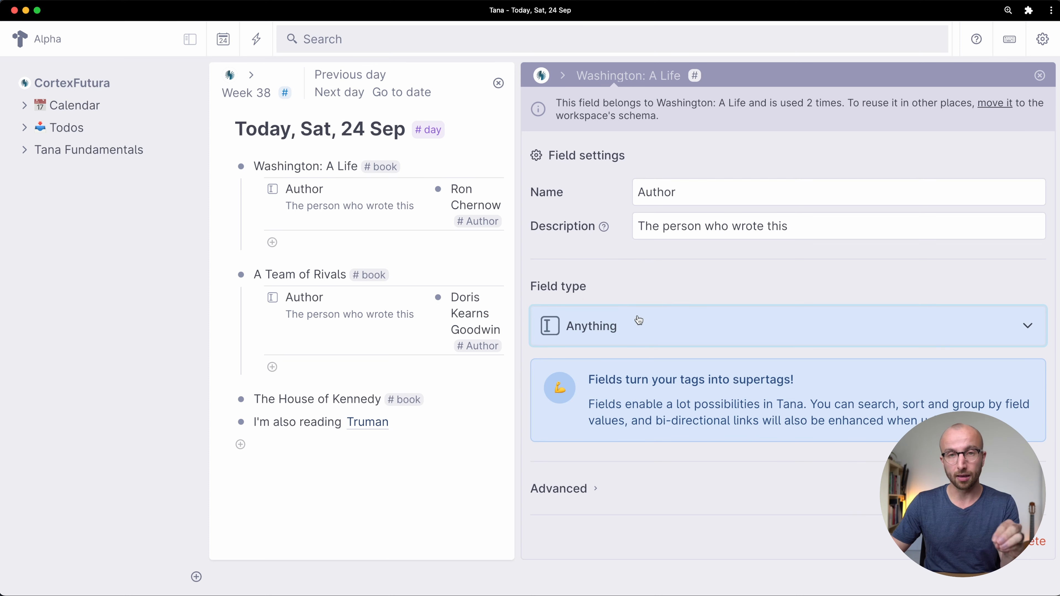
left_click(656, 317)
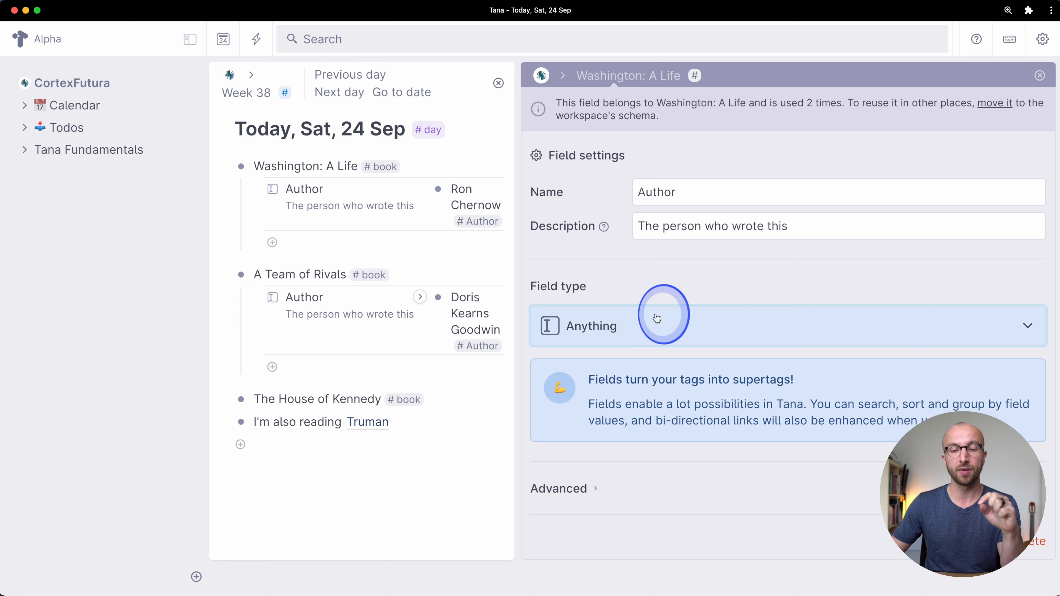
left_click(616, 412)
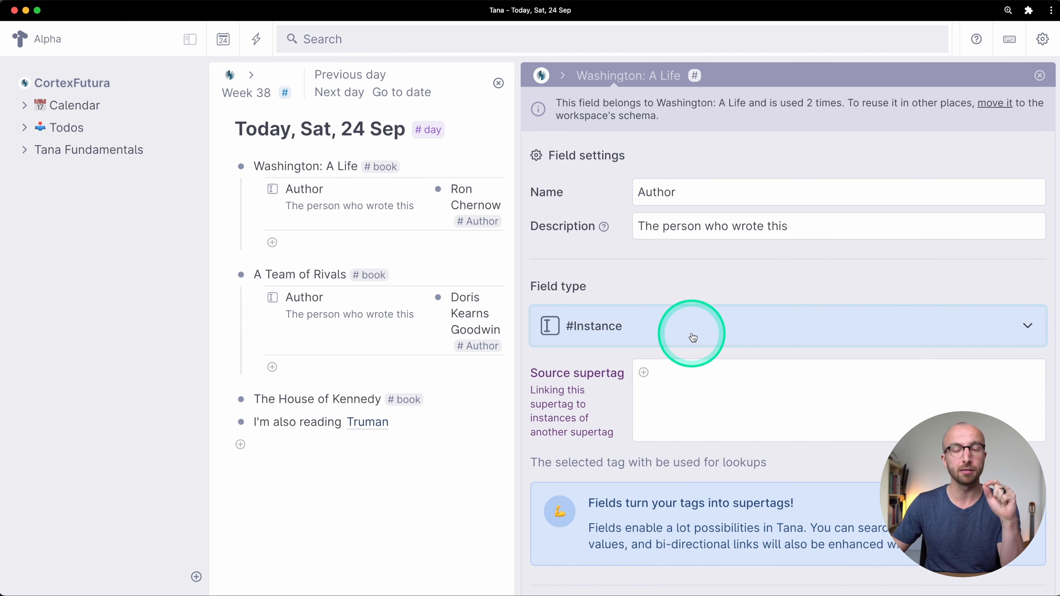
left_click(705, 373)
type("Author")
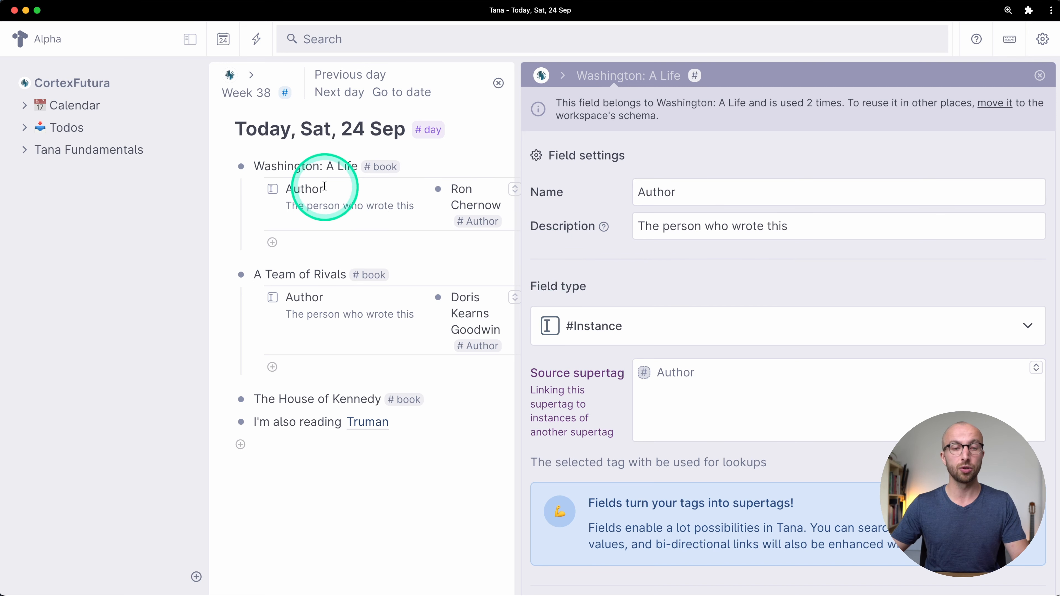
left_click(1040, 75)
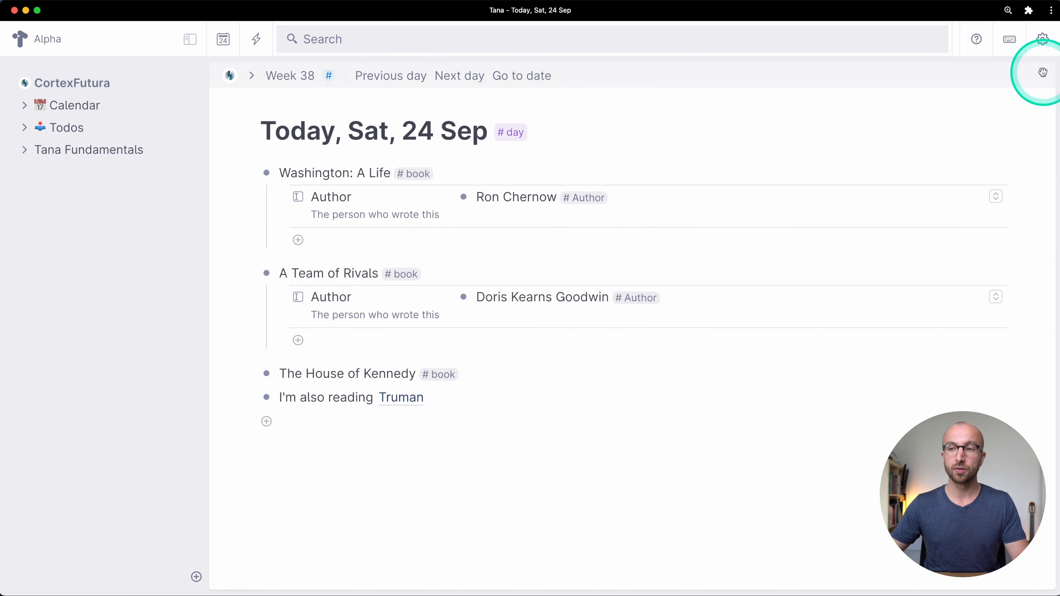
Step: Add the existing Author field beneath "The House of Kennedy" node
left_click(415, 373)
key("Return")
key("Tab")
type(">Auth")
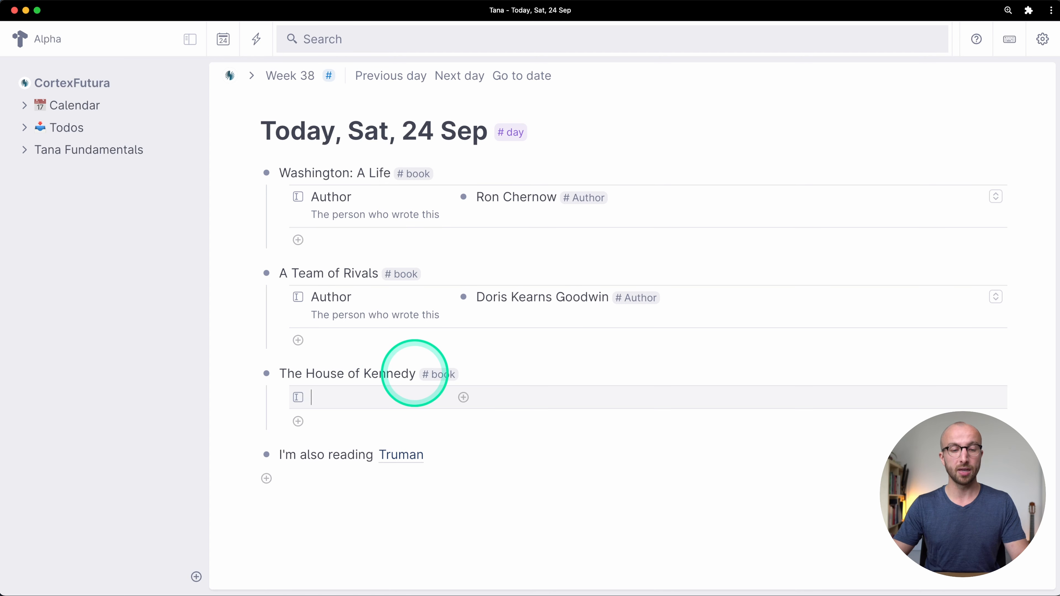
type("or")
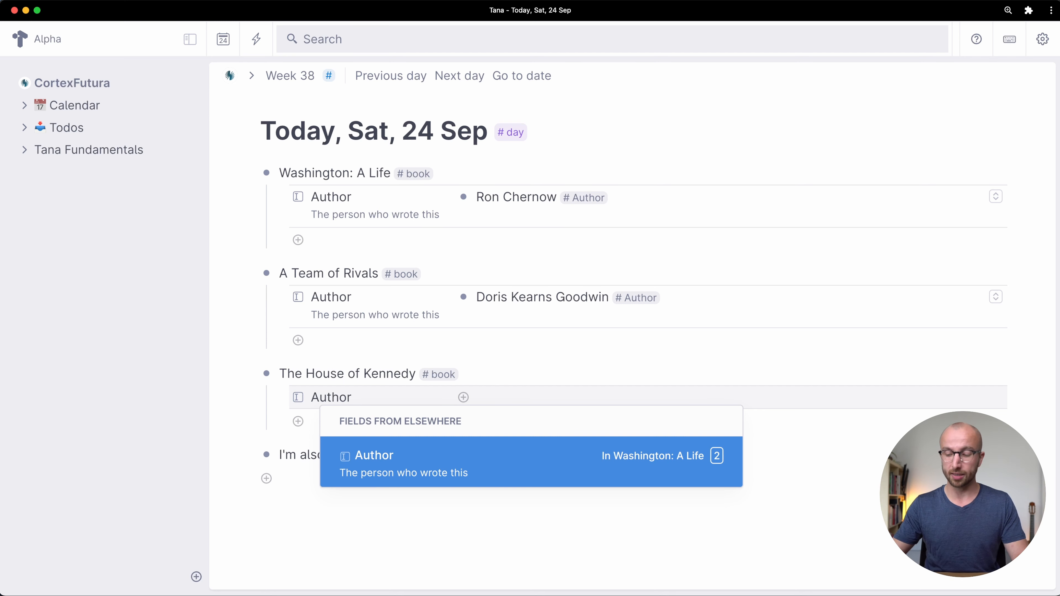
key("Return")
Step: Set the Author field of "The House of Kennedy" to James Patterson and apply the suggested Author tag to the value
left_click(525, 373)
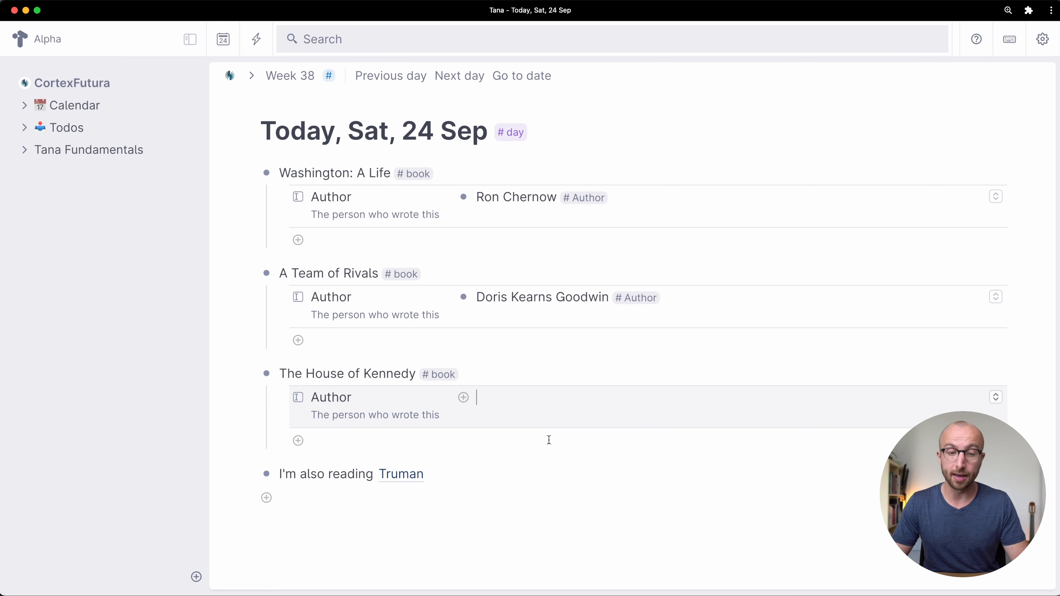
type("James Patterson")
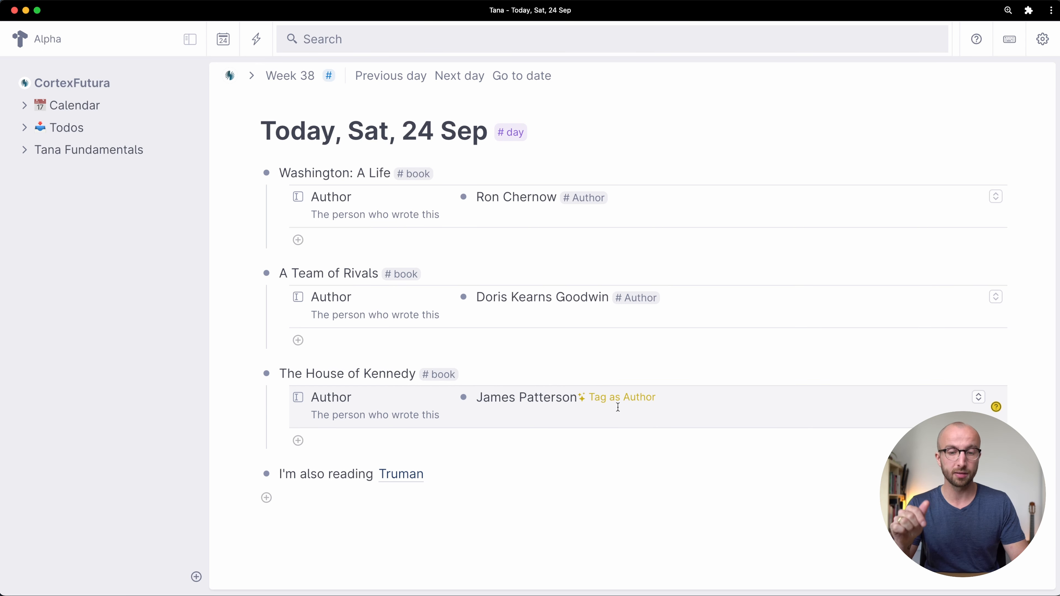
left_click(626, 396)
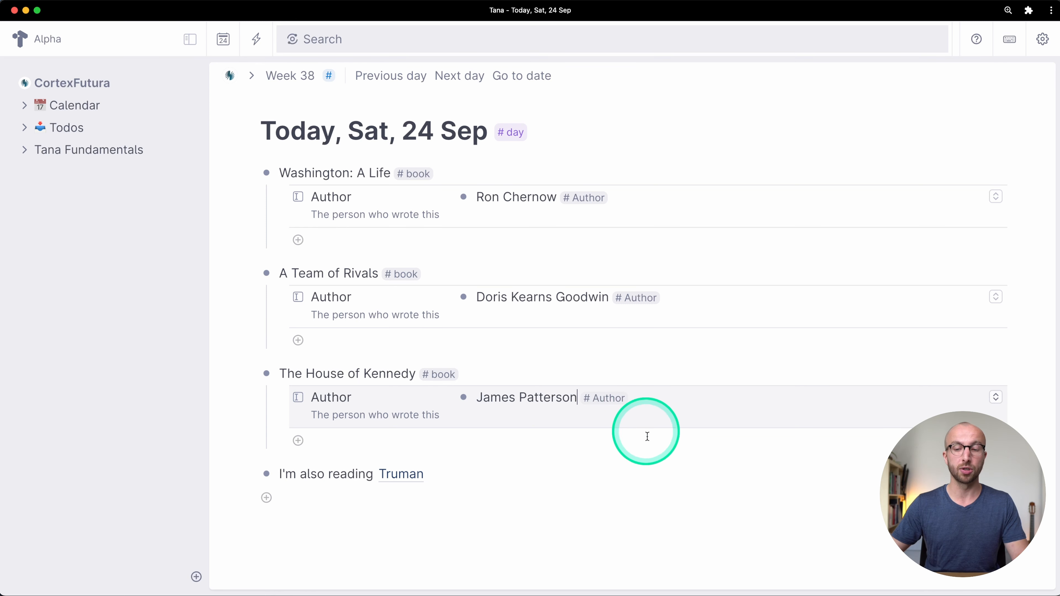
Step: Show the selectable options for the Author field of "The House of Kennedy"
left_click(996, 398)
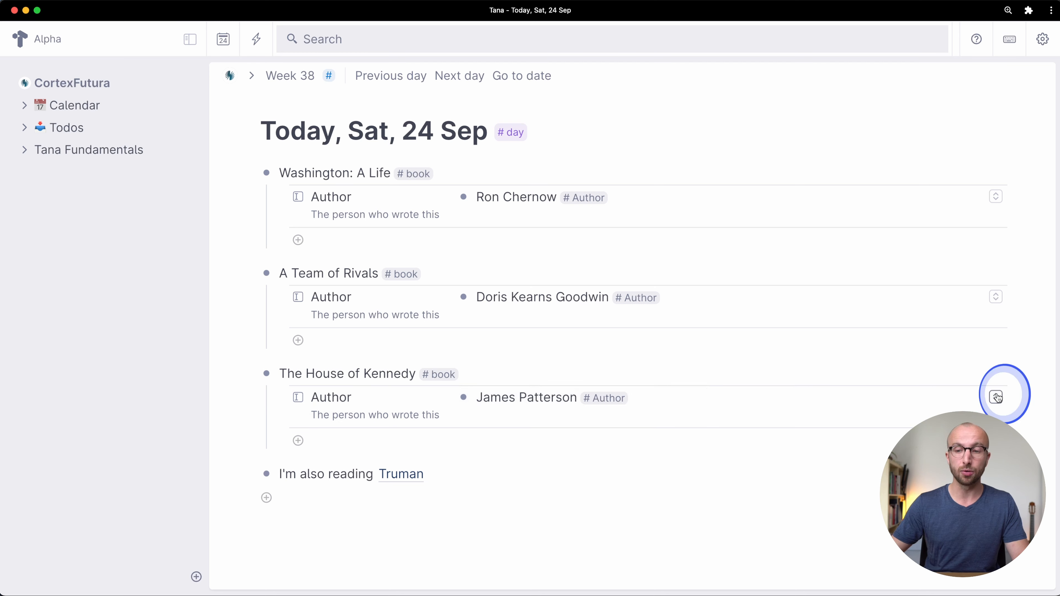
left_click(593, 404)
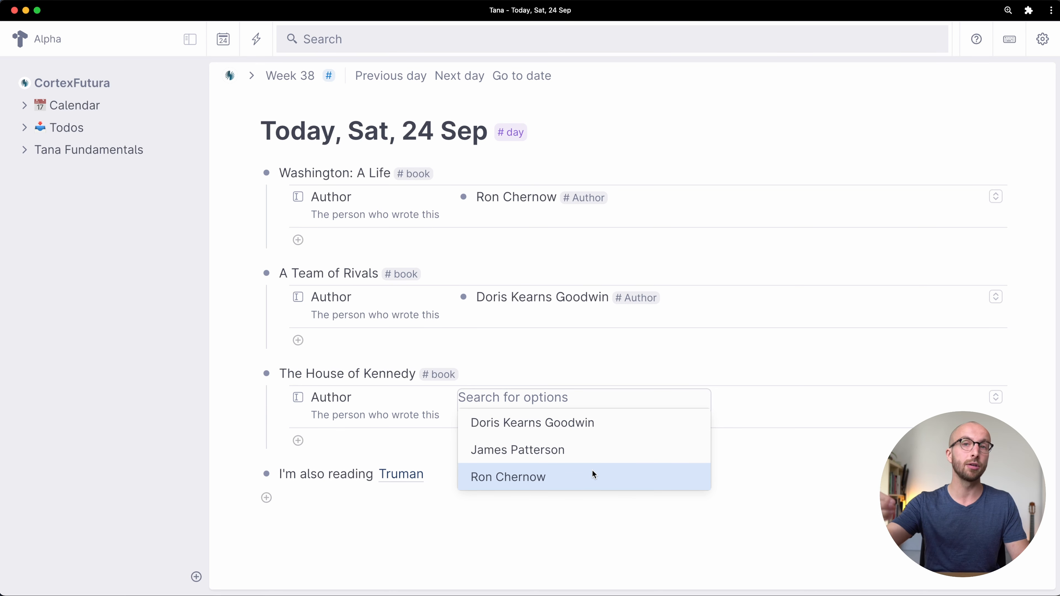
Step: Show the selectable options for the Author field of "A Team of Rivals" and dismiss them without choosing one
left_click(791, 375)
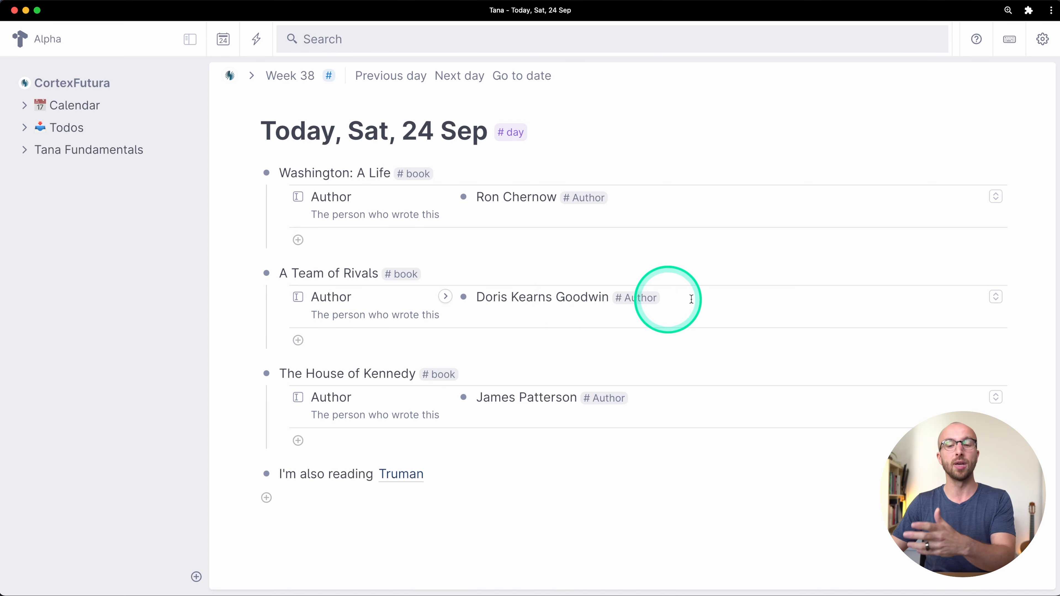
left_click(990, 298)
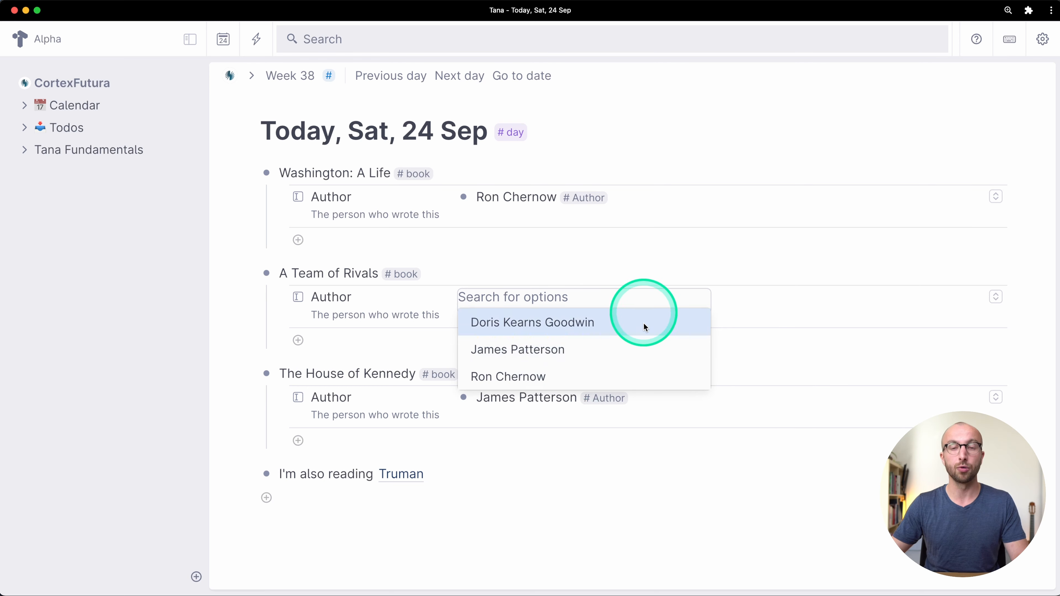
left_click(584, 480)
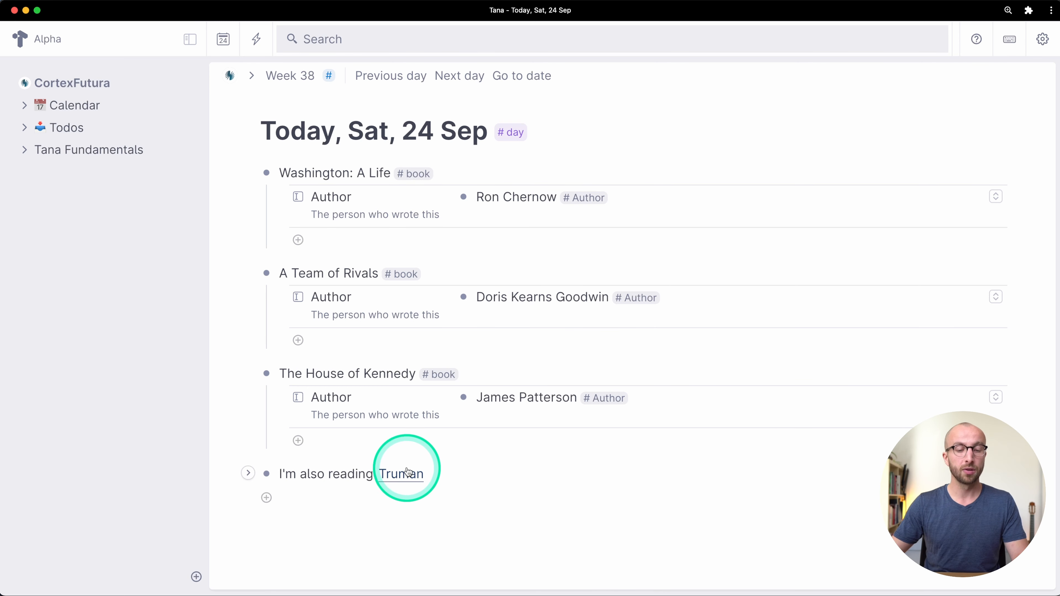
Step: Add a "David McCullough" node above "I'm also reading Truman" and tag it with the Author supertag
key("Return")
type("David McCullough")
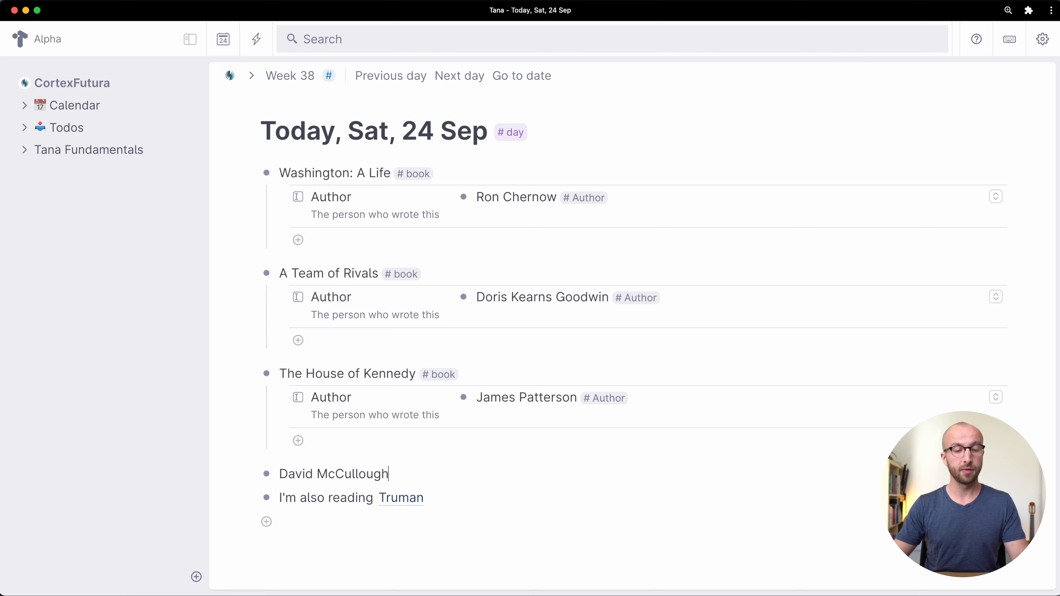
type(" # Author")
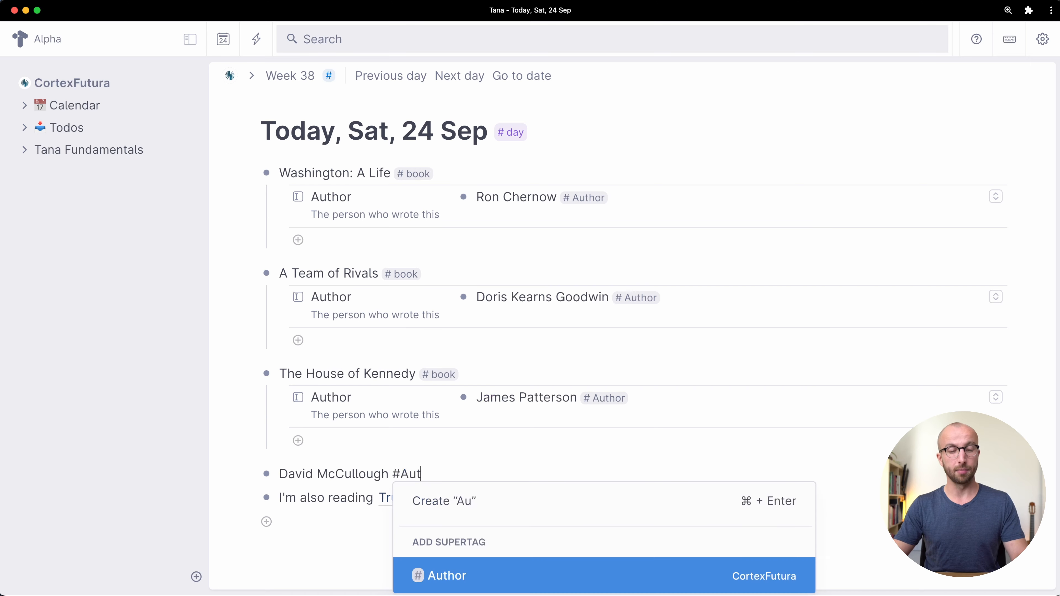
key("Return")
Step: Add the existing Author field to the Truman book node and set it to David McCullough
left_click(401, 498)
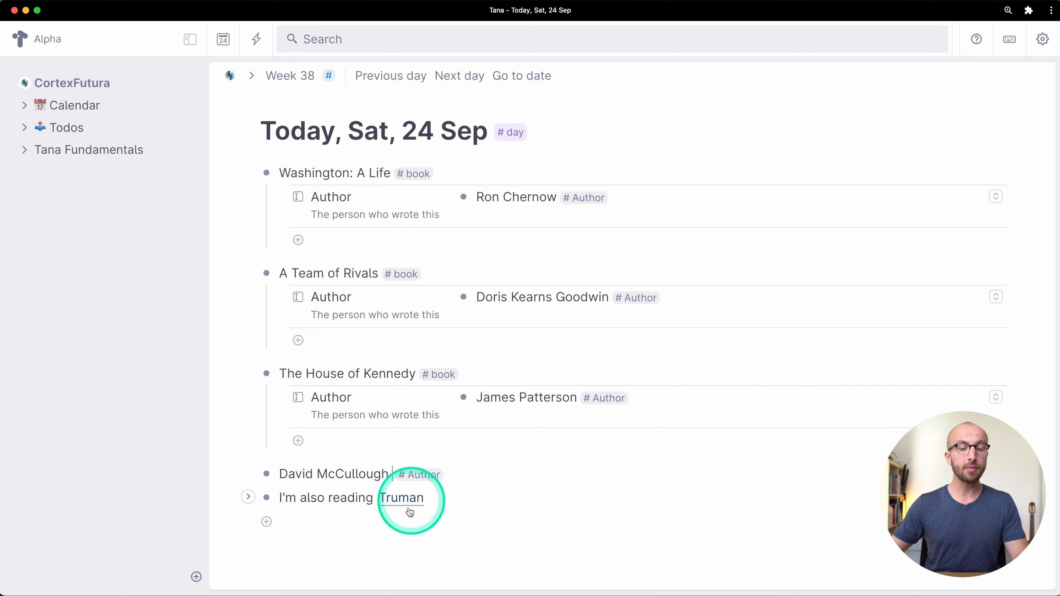
left_click(329, 166)
type(">Auth")
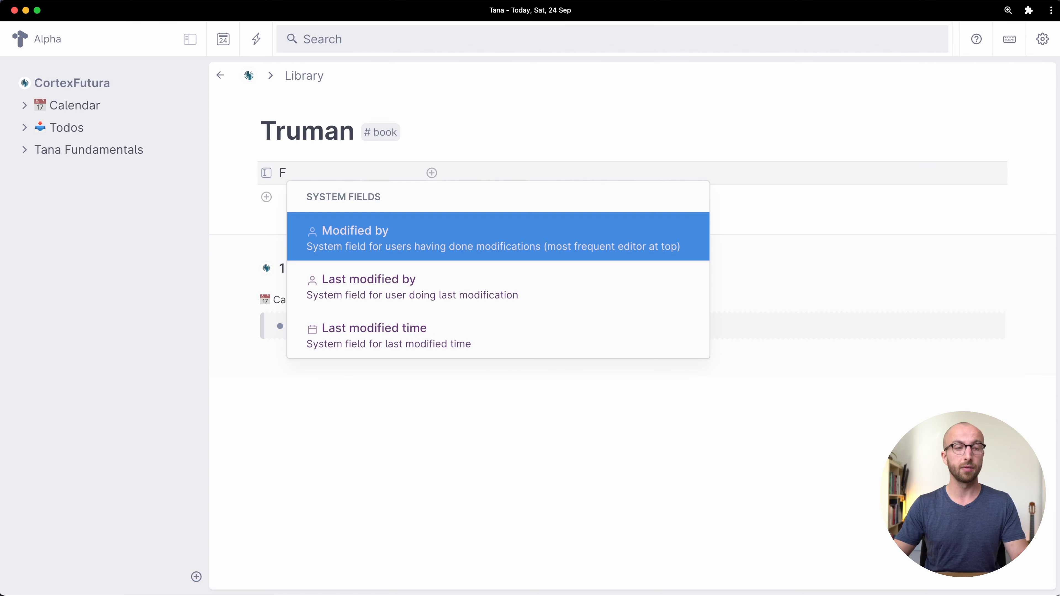
key("Return")
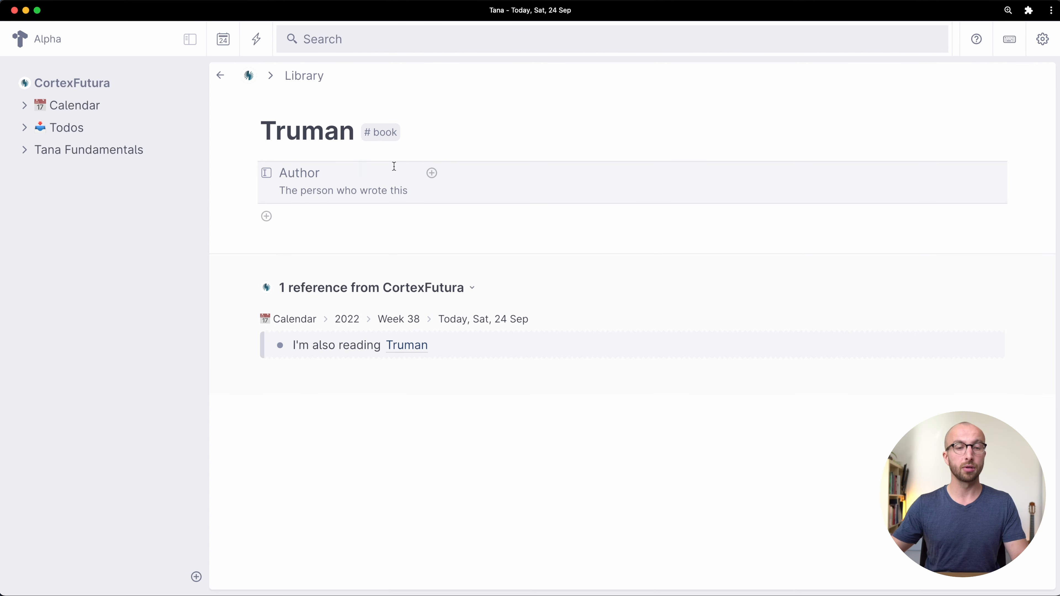
left_click(993, 173)
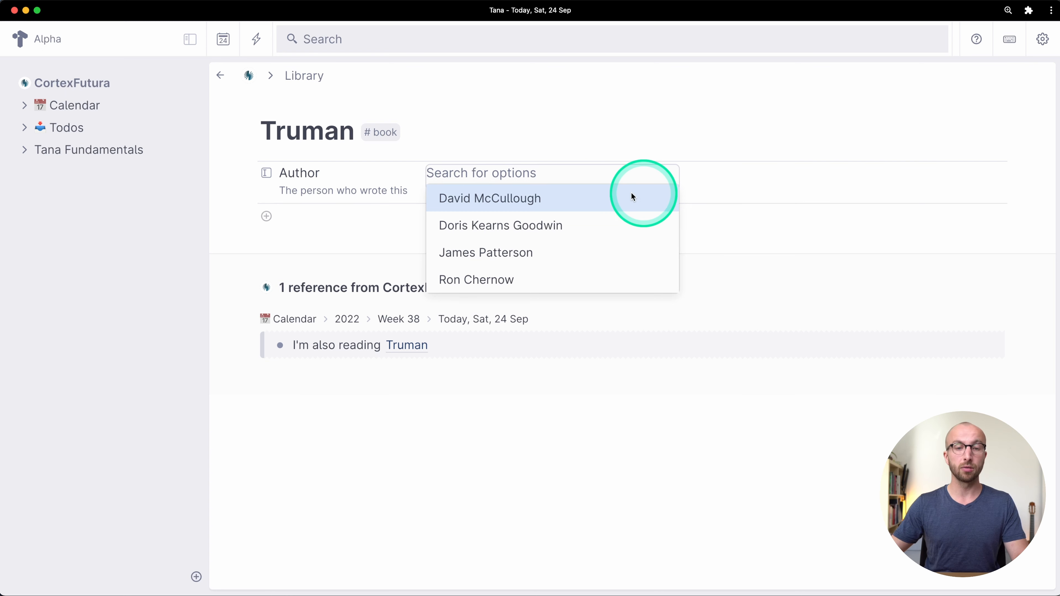
left_click(512, 200)
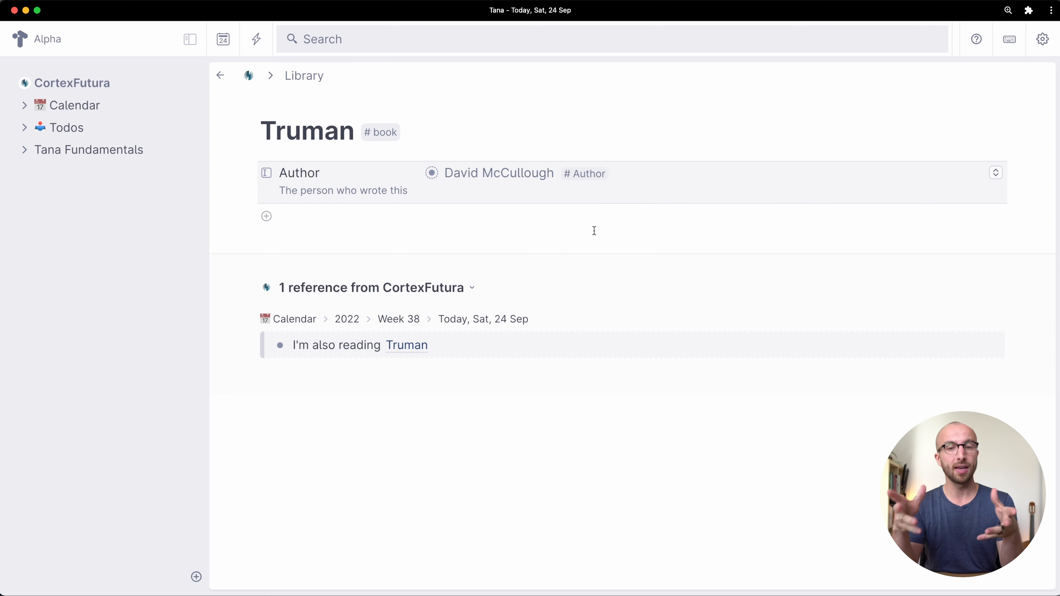
Step: View the references on David McCullough's own page and return to today's day page
left_click(432, 173)
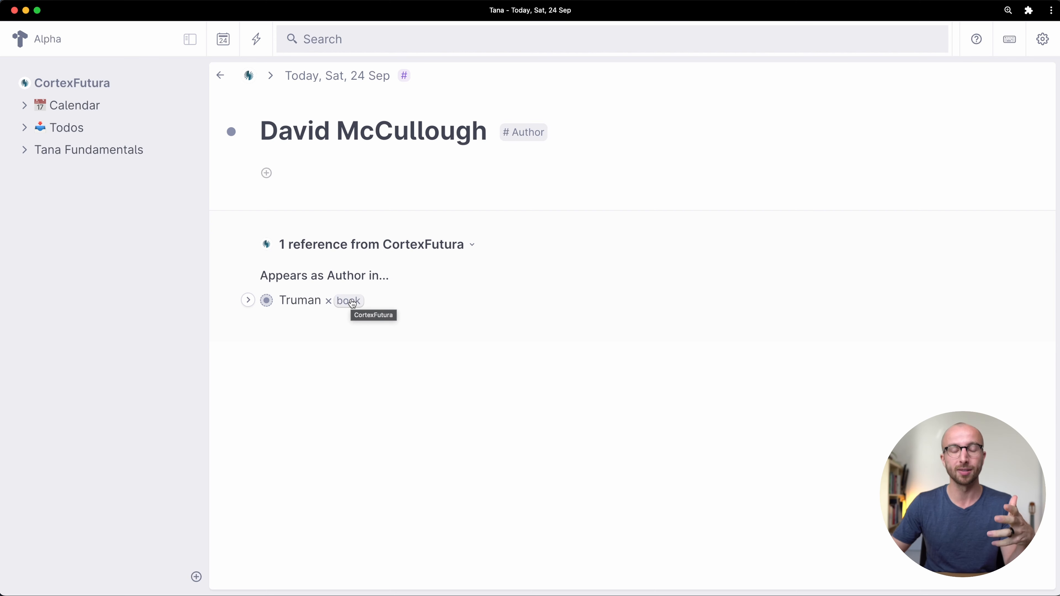
left_click(322, 78)
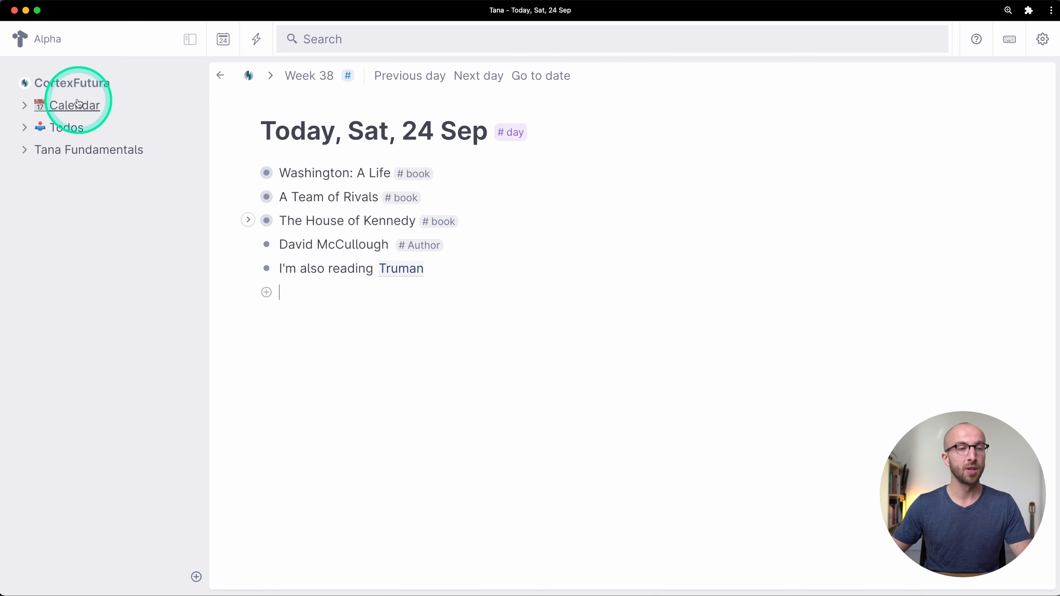
Step: Create a "Books to Read" node at the top level of the CortexFutura workspace with an empty child node
left_click(81, 82)
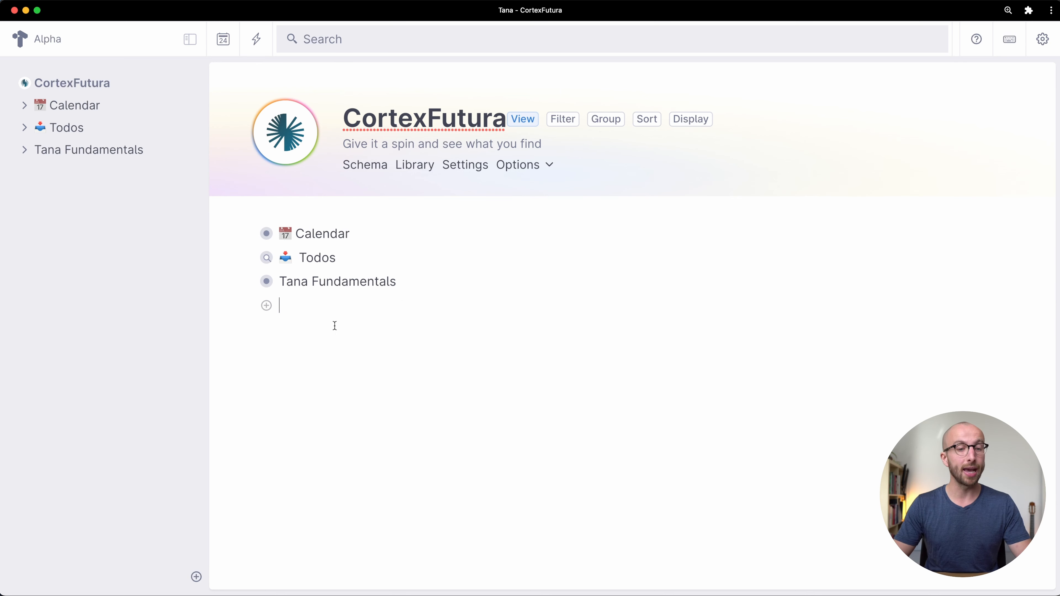
type("Book")
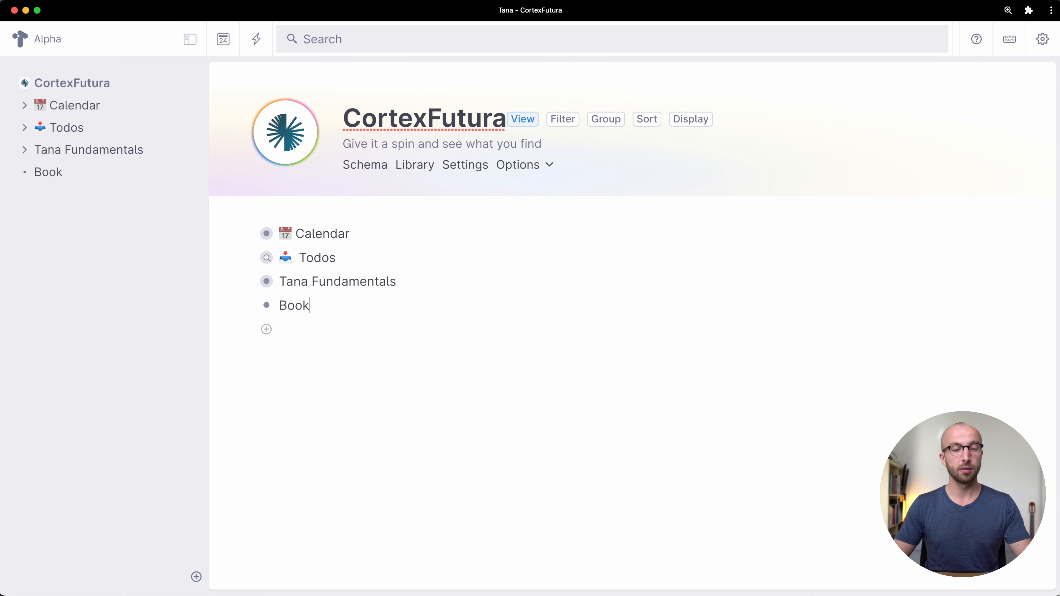
type("s to Read")
key("Return")
key("Tab")
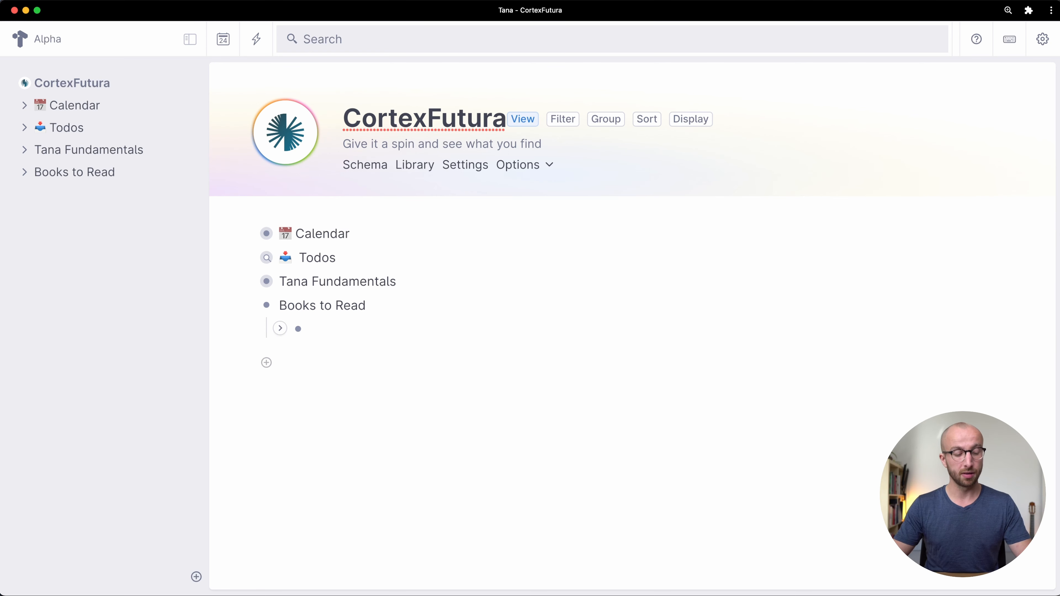
Step: Insert a reference to the existing "Washington: A Life" book beneath "Books to Read"
type("@wishli")
key("BackSpace")
key("BackSpace")
key("BackSpace")
key("BackSpace")
key("BackSpace")
type("as")
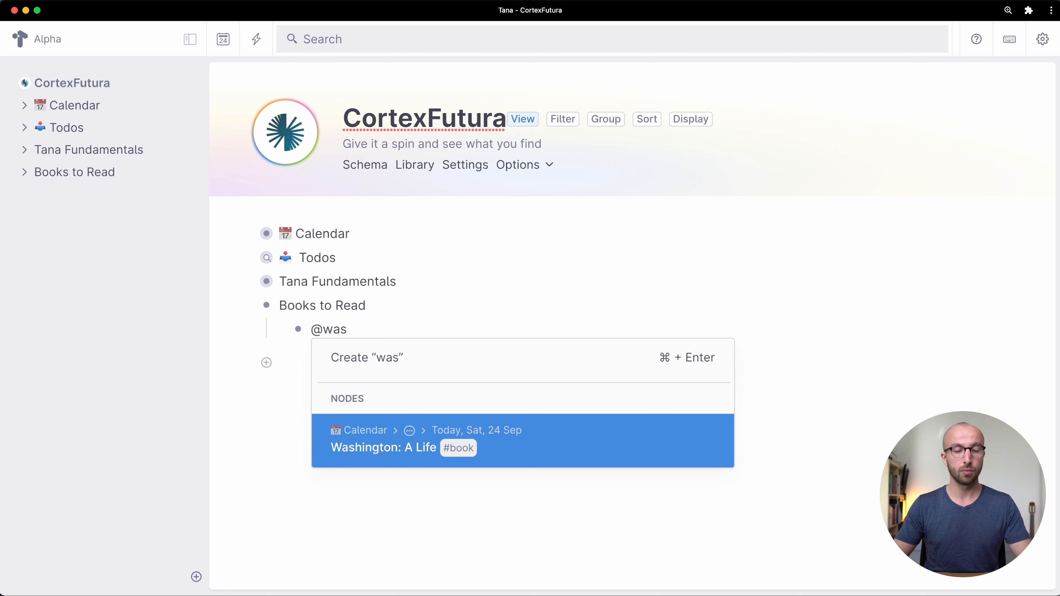
key("Return")
key("Return")
Step: Add references to the existing Truman and "The House of Kennedy" books beneath "Books to Read"
type("@")
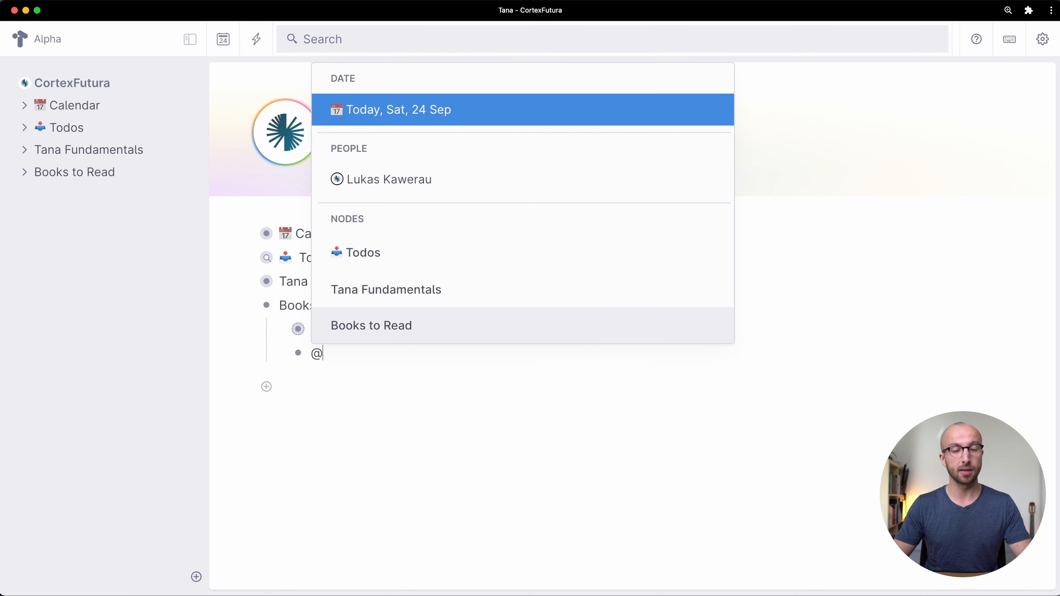
type("Tru")
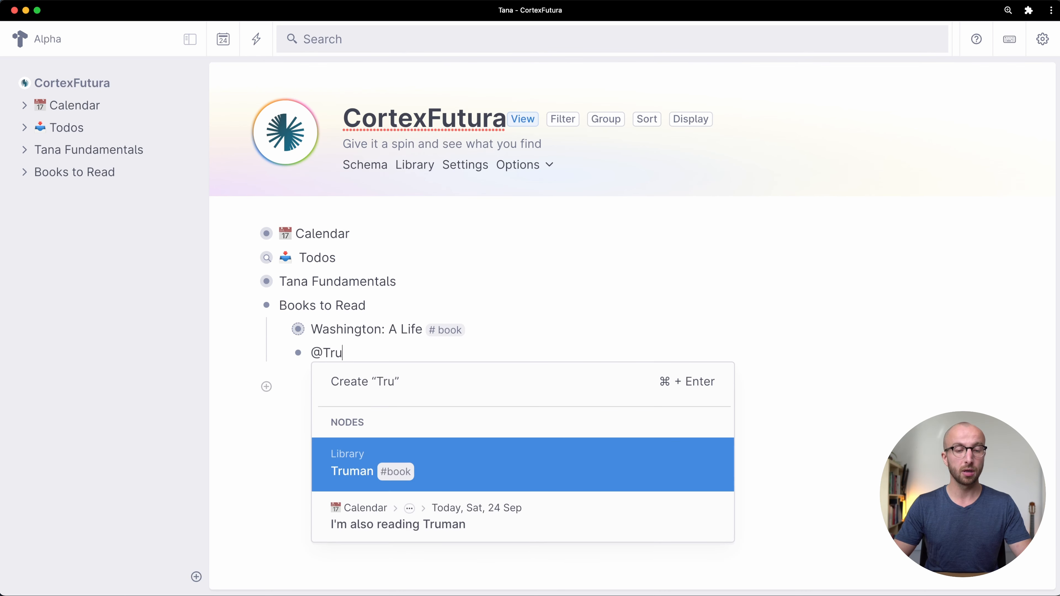
key("Return")
key("Return")
type("@House")
key("Return")
key("Return")
Step: Add a reference to the existing "A Team of Rivals" book as the last item of "Books to Read"
type("@#")
key("BackSpace")
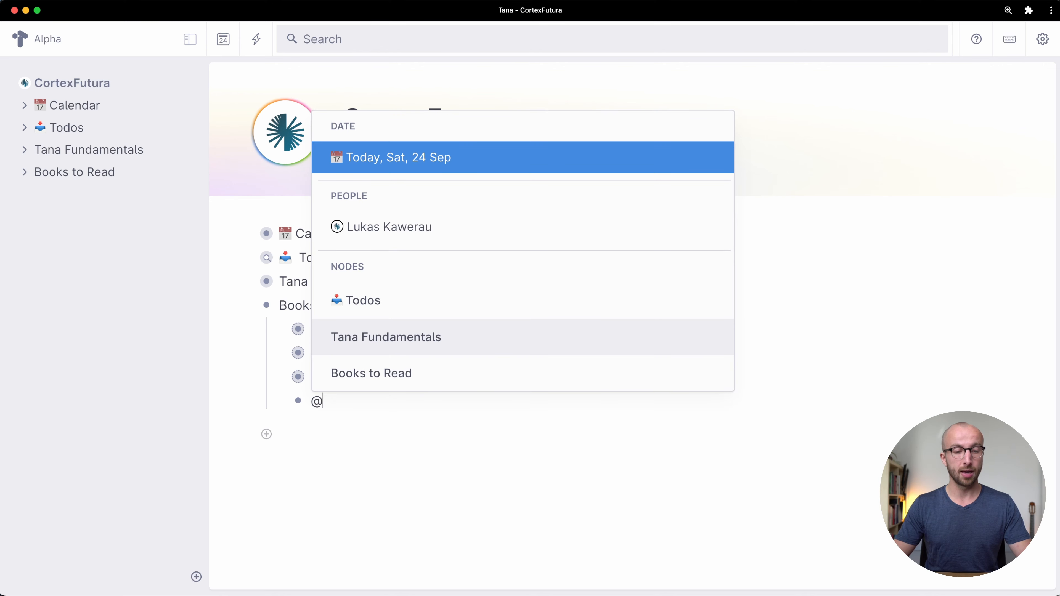
type("a tea")
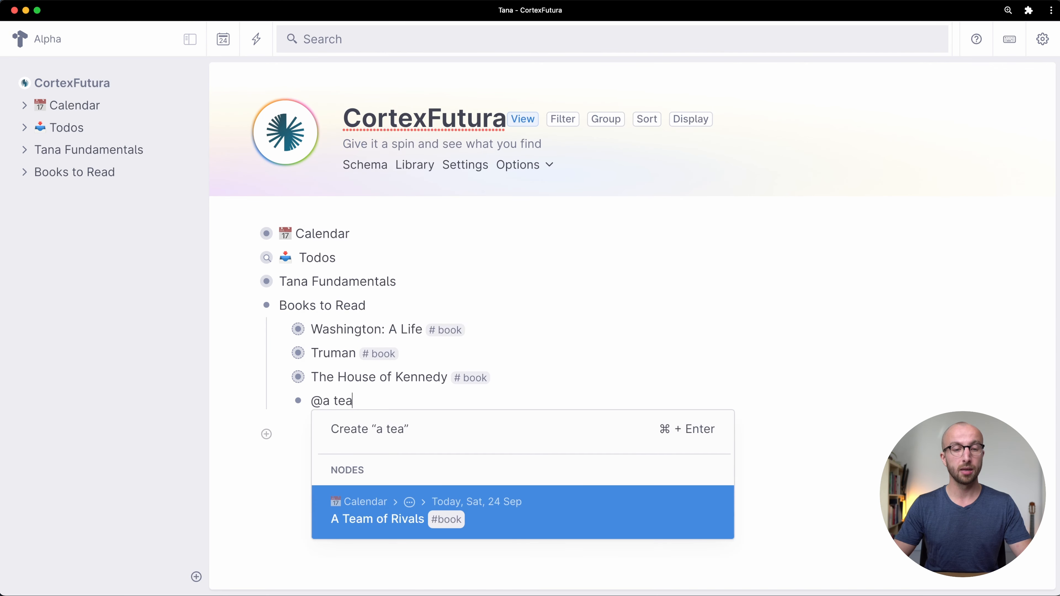
key("Return")
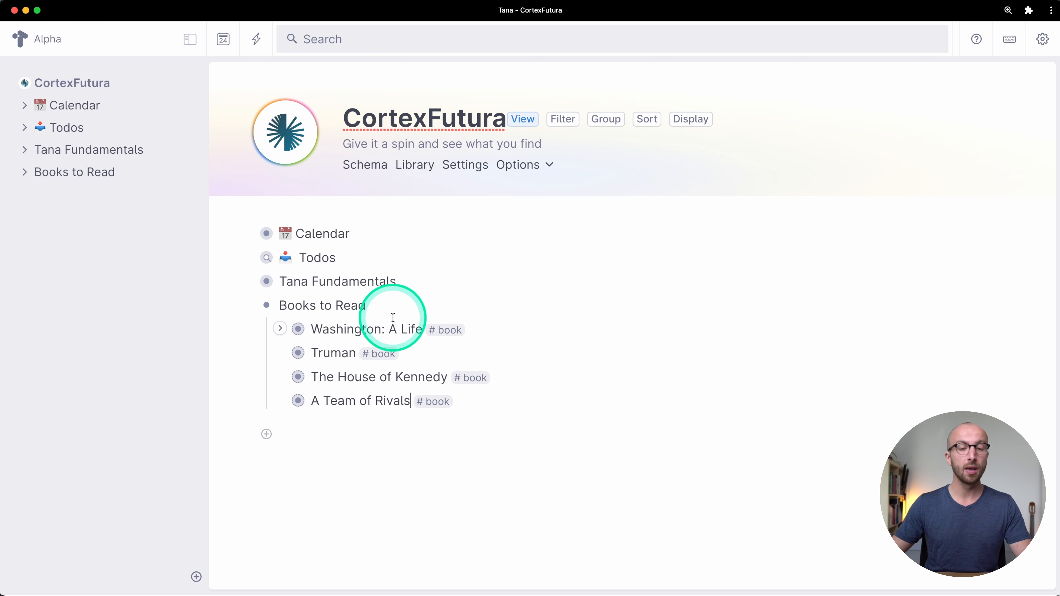
Step: Display the contents of the "Books to Read" node as a table
left_click(379, 306)
key("super+k")
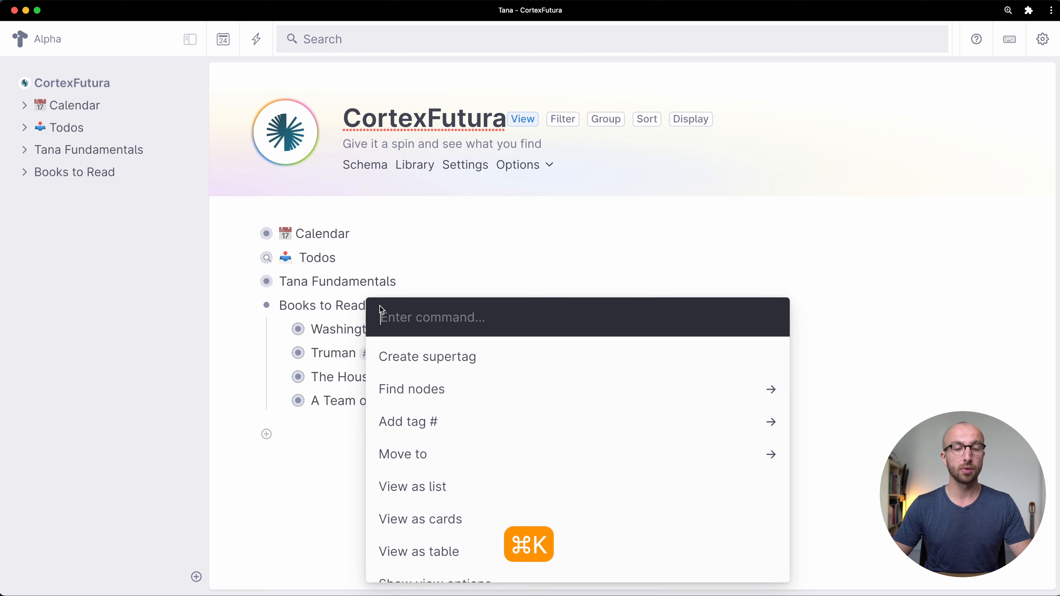
type("view")
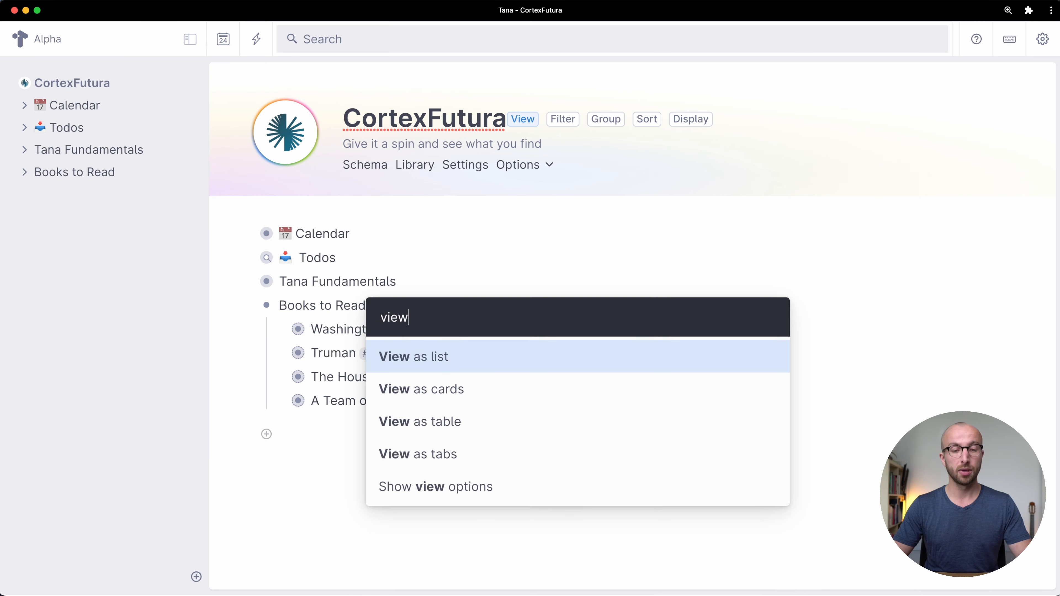
key("Down")
key("Down")
key("Return")
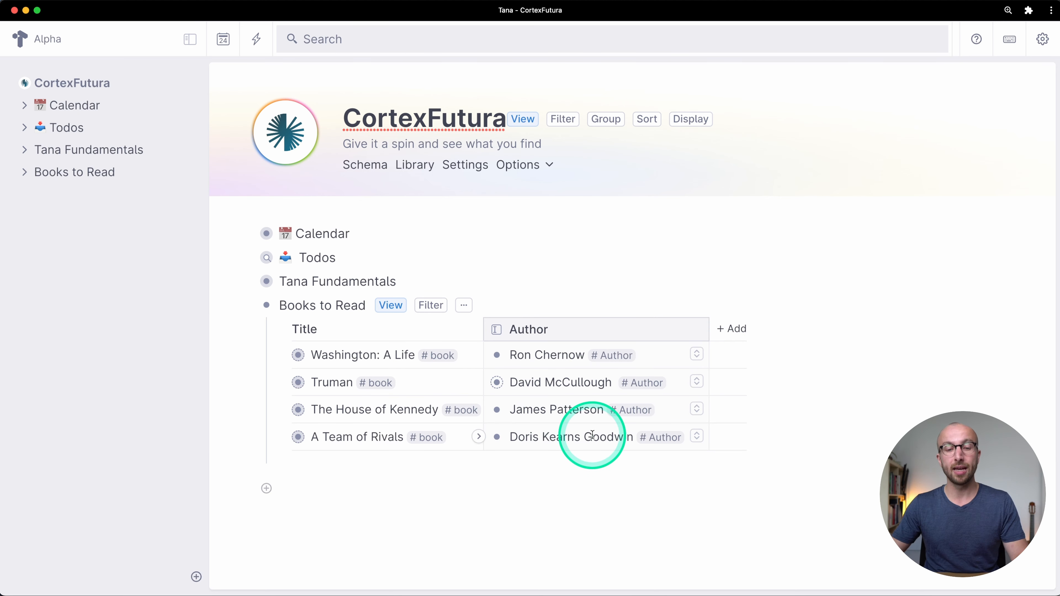
Step: Add a new column named "Topic" to the "Books to Read" table
left_click(732, 328)
left_click(750, 318)
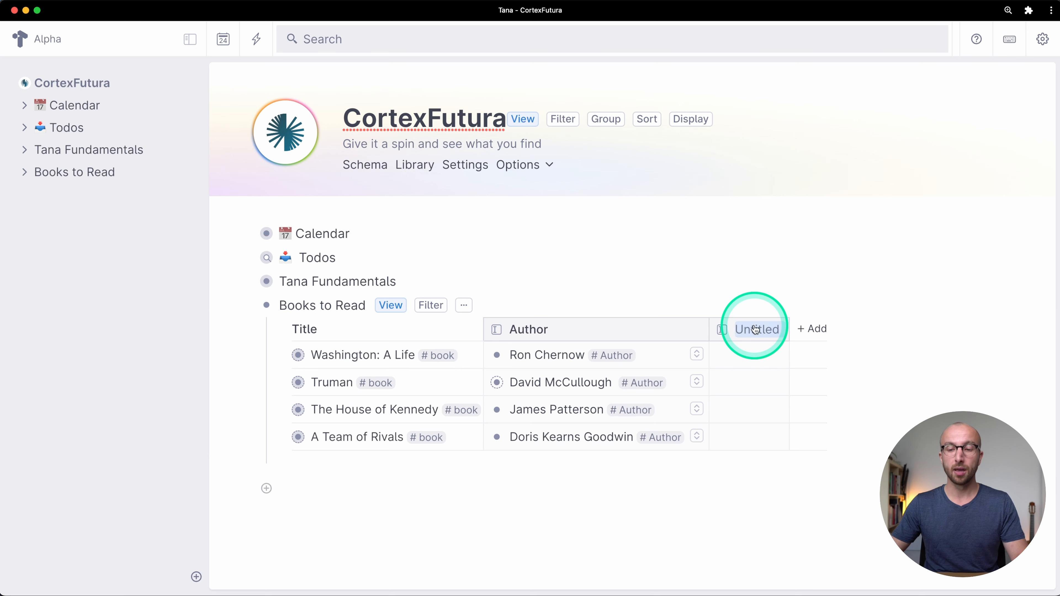
type("Topic")
Step: Fill the Topic column, in row order, with George Washington, Harry Truman, John F. Kennedy and Abraham Lincoln
left_click(751, 351)
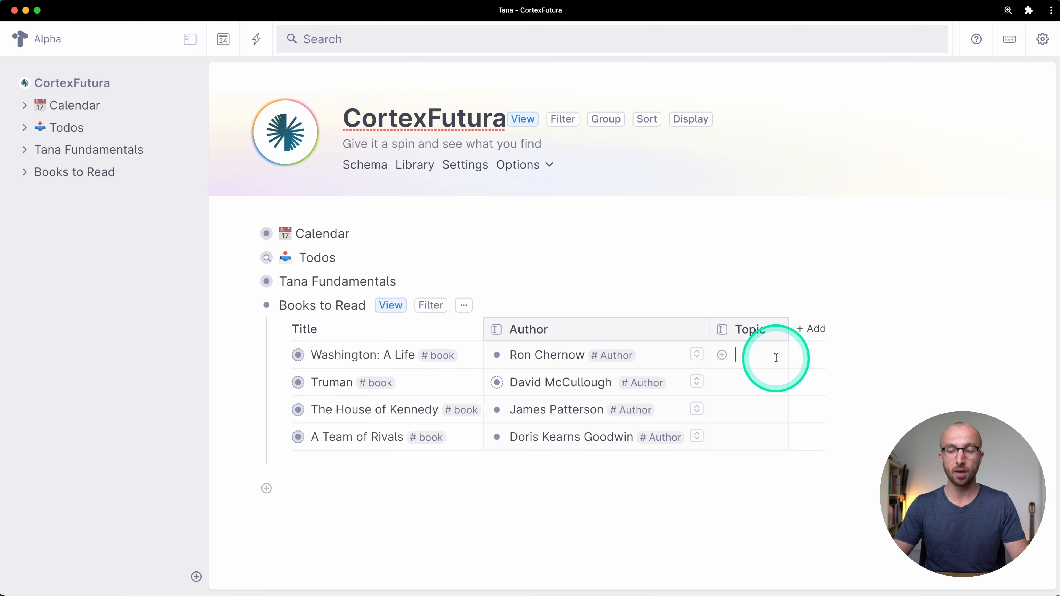
type("George Washington")
key("Down")
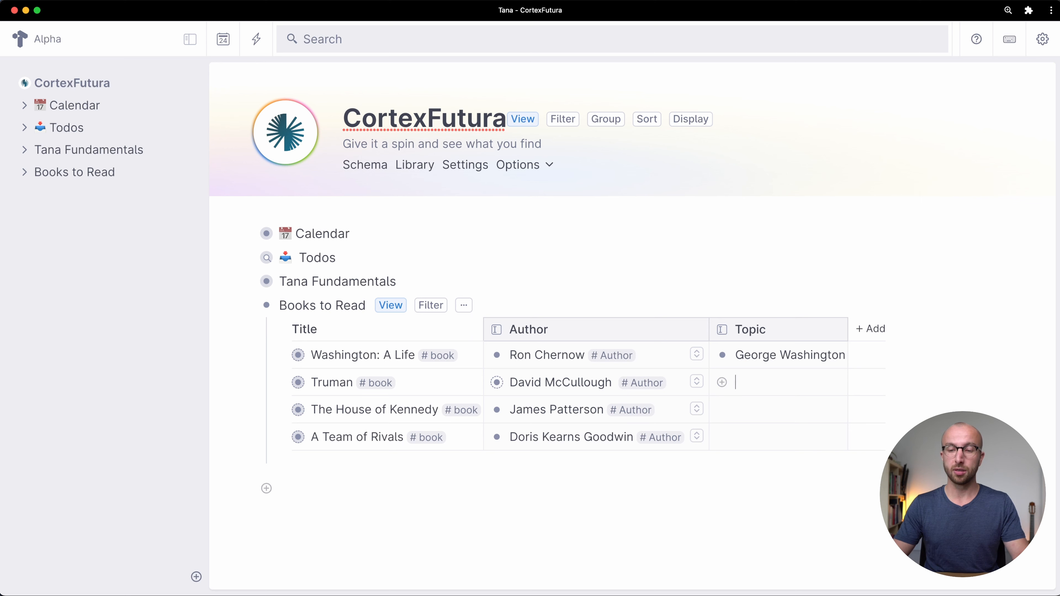
type("Harry Truman")
key("Return")
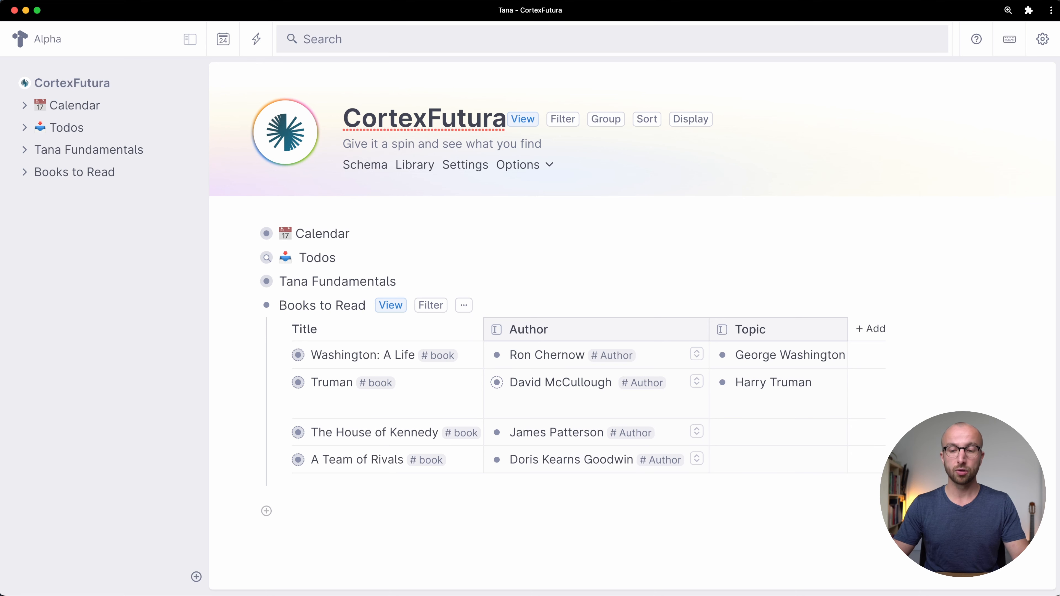
key("Down")
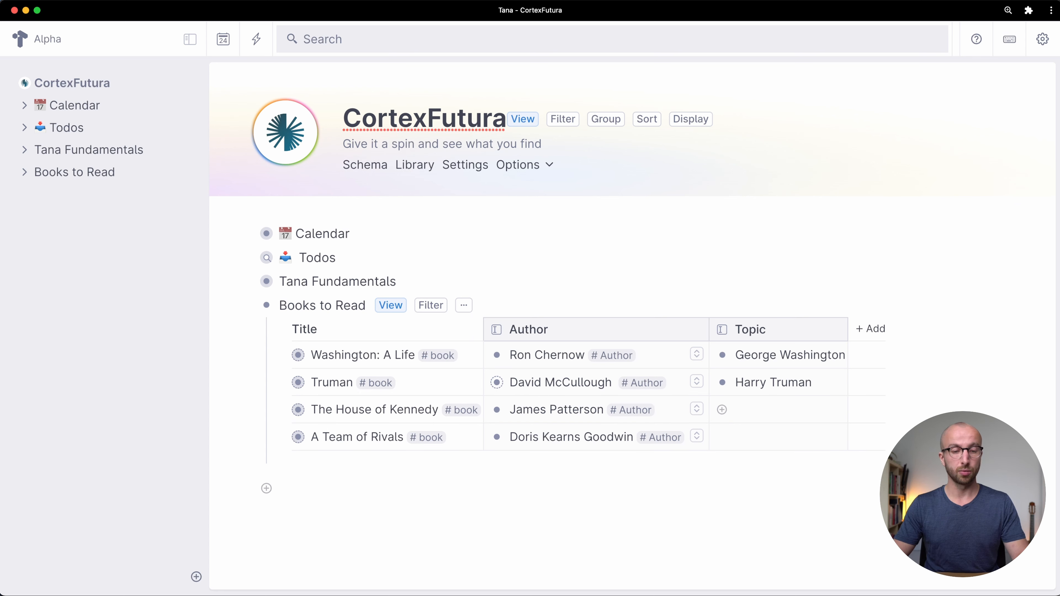
type("John F. Kennedy")
key("Down")
type("Abraham Lin")
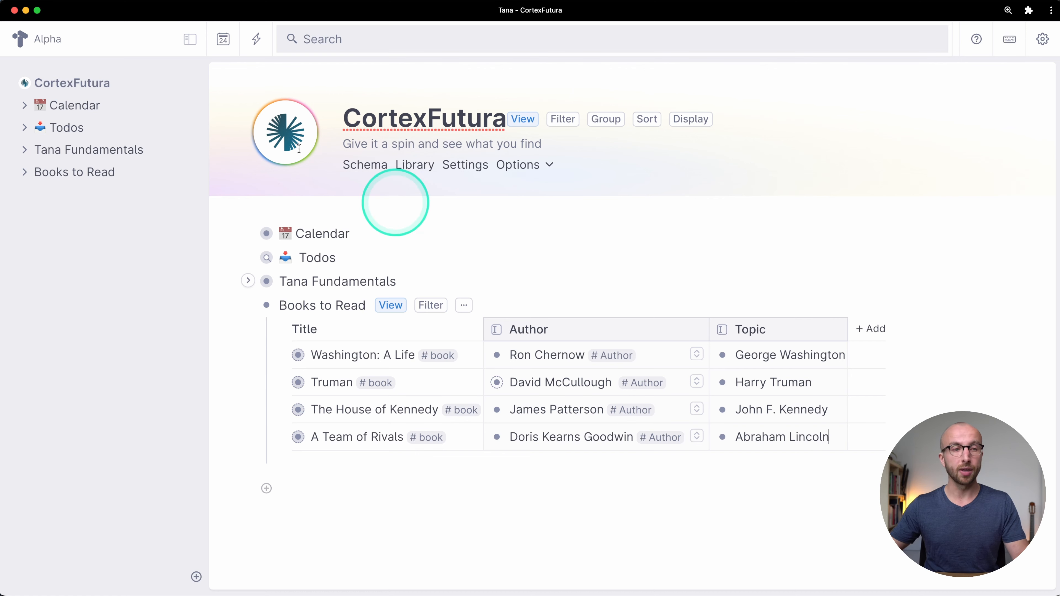
Step: Check the fields of "A Team of Rivals" on today's calendar page
left_click(73, 107)
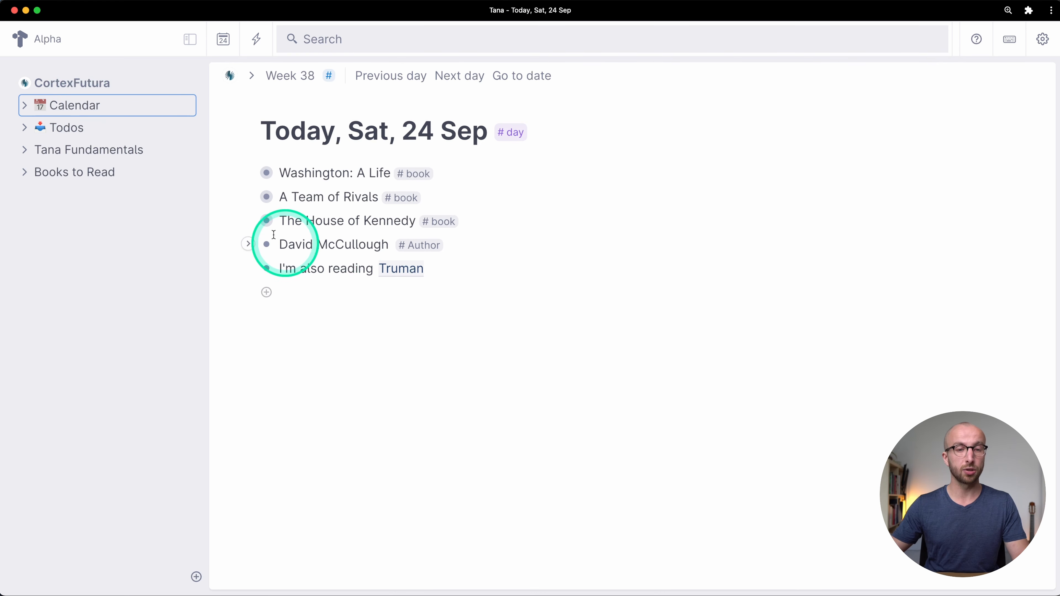
left_click(248, 196)
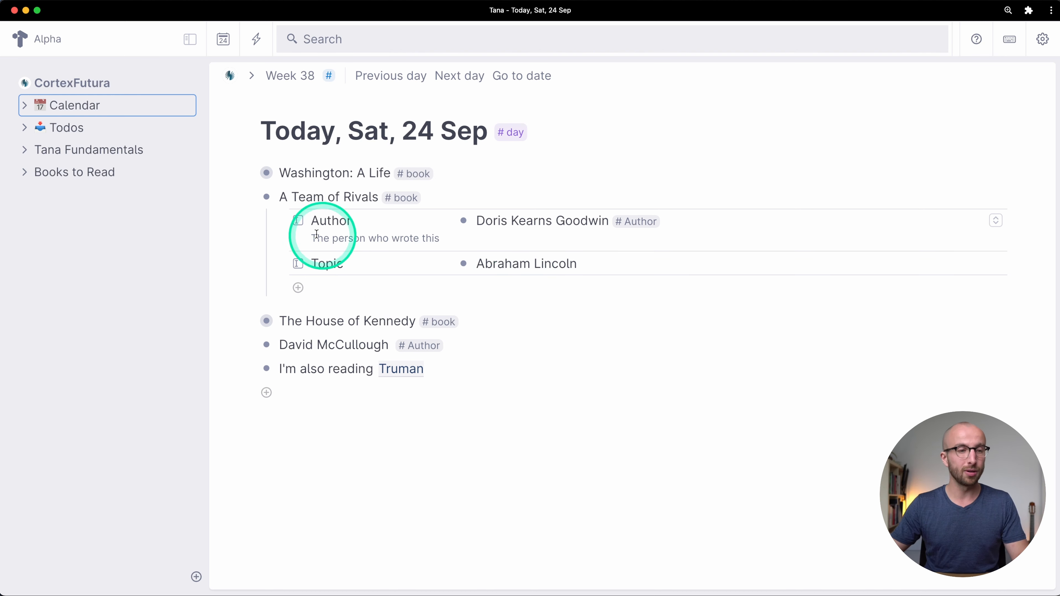
Step: Tag all four Topic values in the "Books to Read" table with a new supertag "US President"
left_click(92, 179)
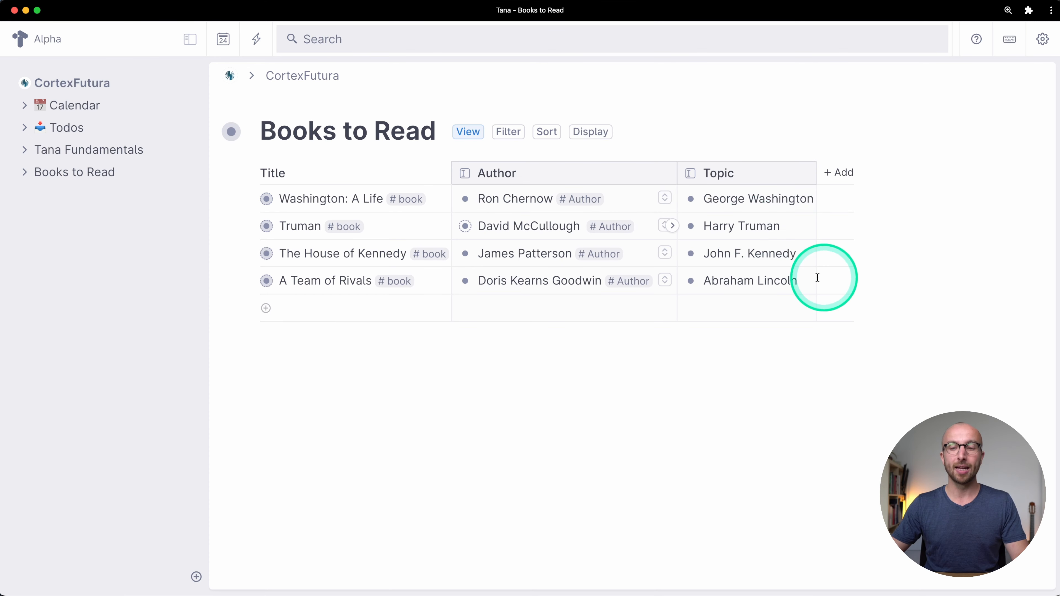
left_click_drag(807, 278, 751, 199)
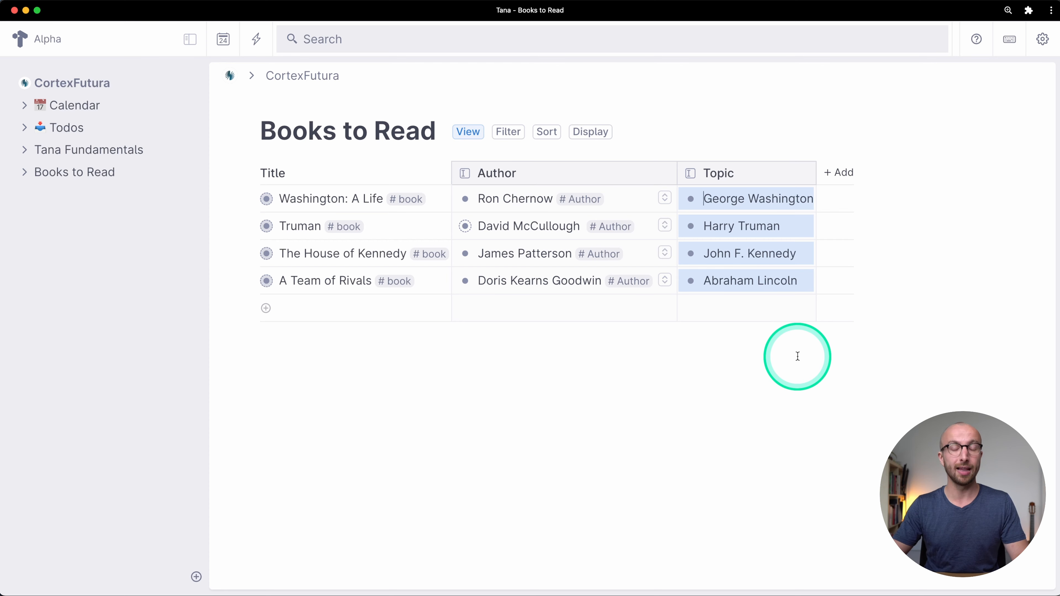
key("super+k")
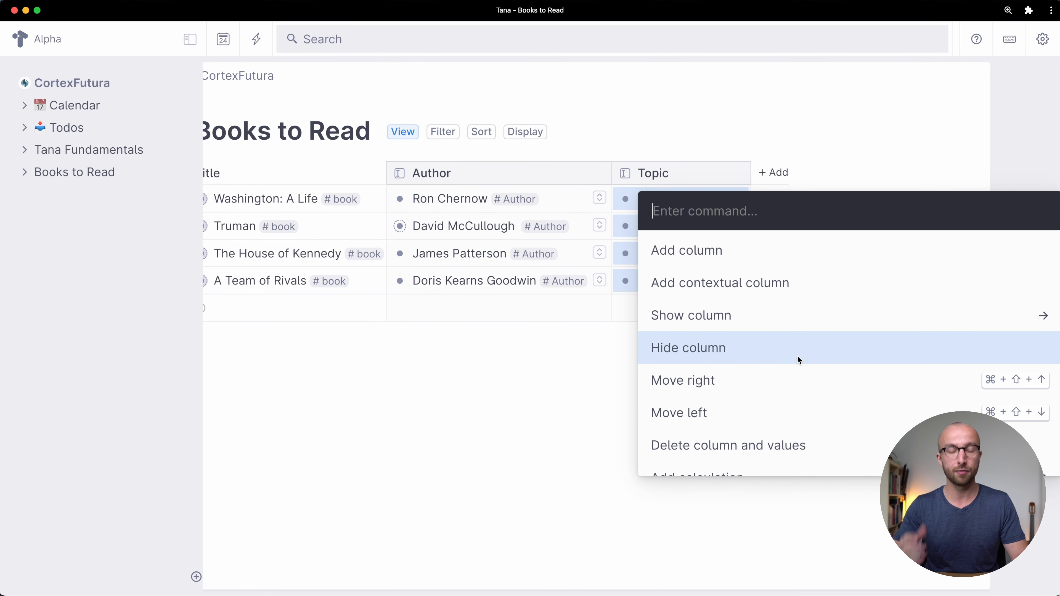
type("tag")
key("Return")
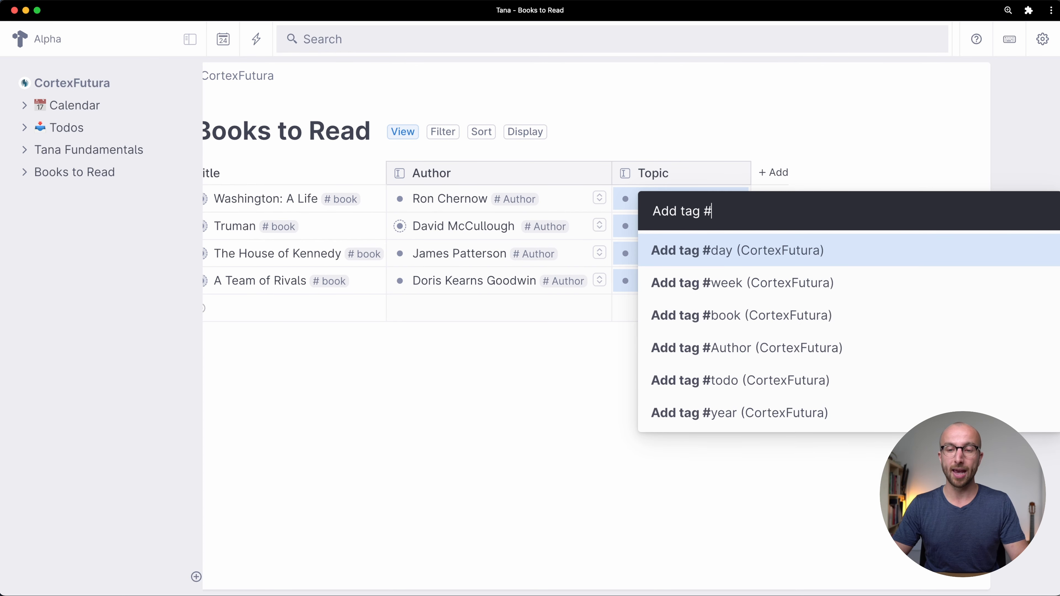
type("US President")
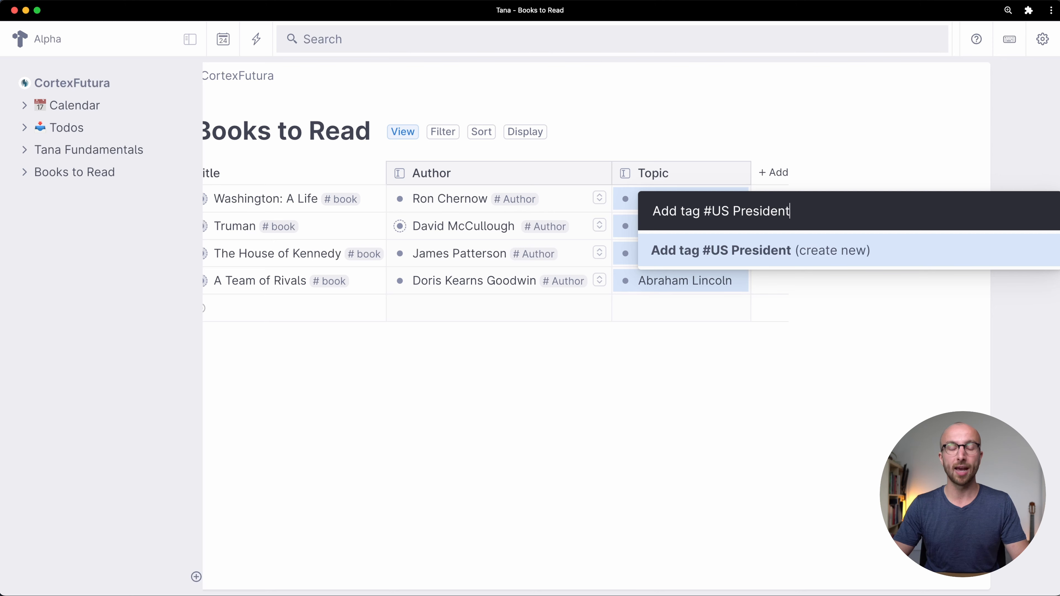
key("Return")
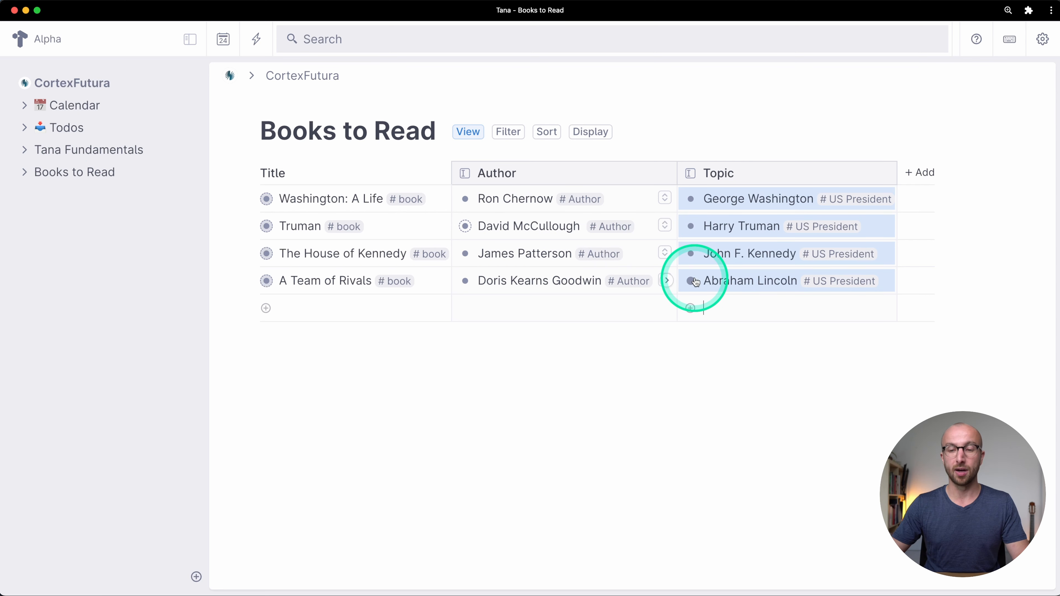
Step: Add "US Presidents" as a second Topic value for "Washington: A Life" in the "Books to Read" table
left_click(77, 106)
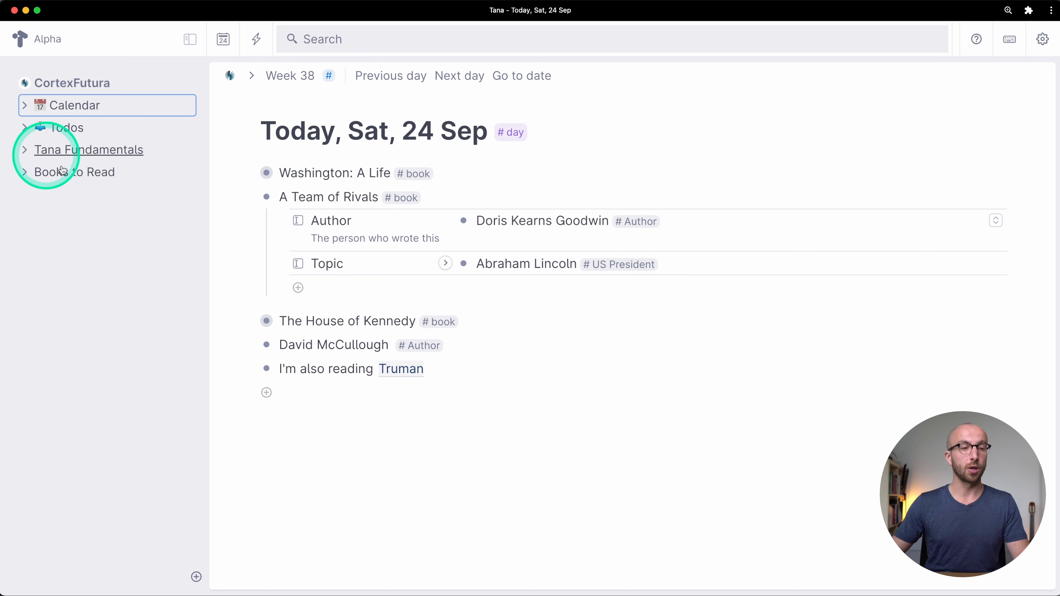
left_click(81, 175)
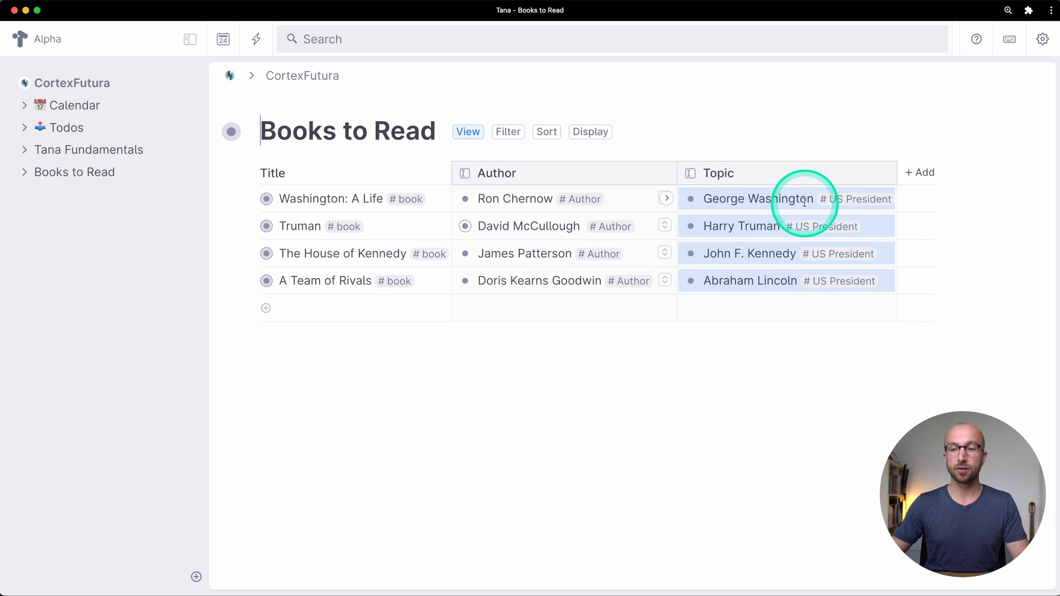
left_click(812, 197)
key("Return")
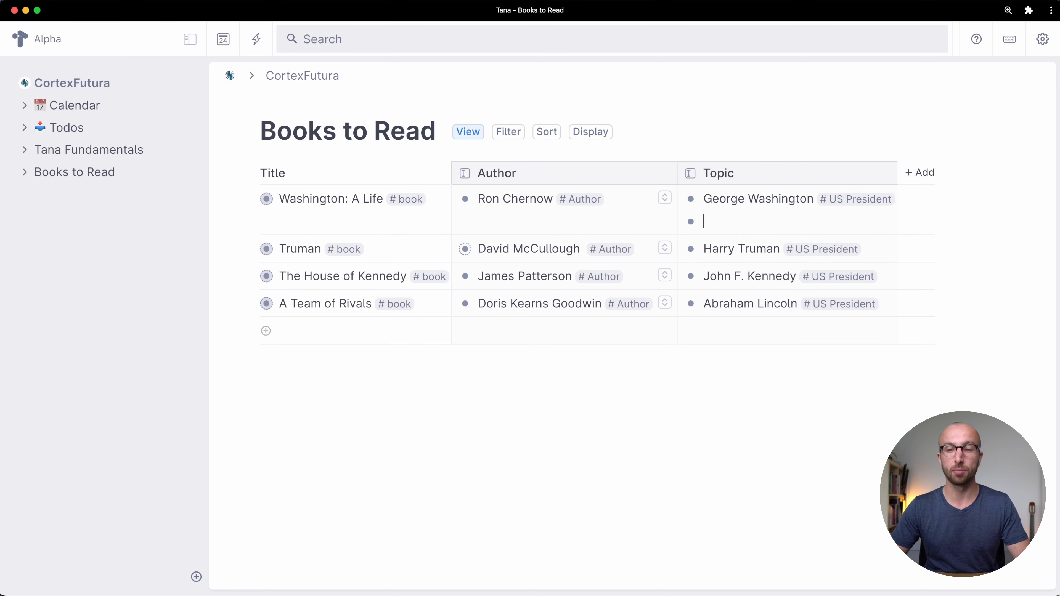
type("US")
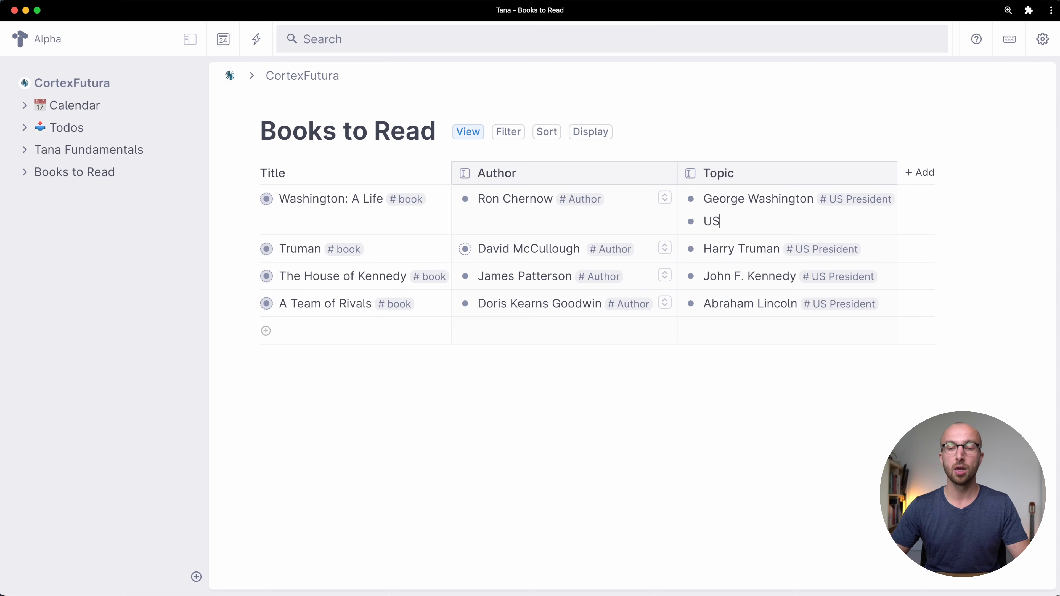
type(" Presidents")
Step: Add a reference to the existing "US Presidents" node as a second Topic value for "Truman"
left_click(779, 246)
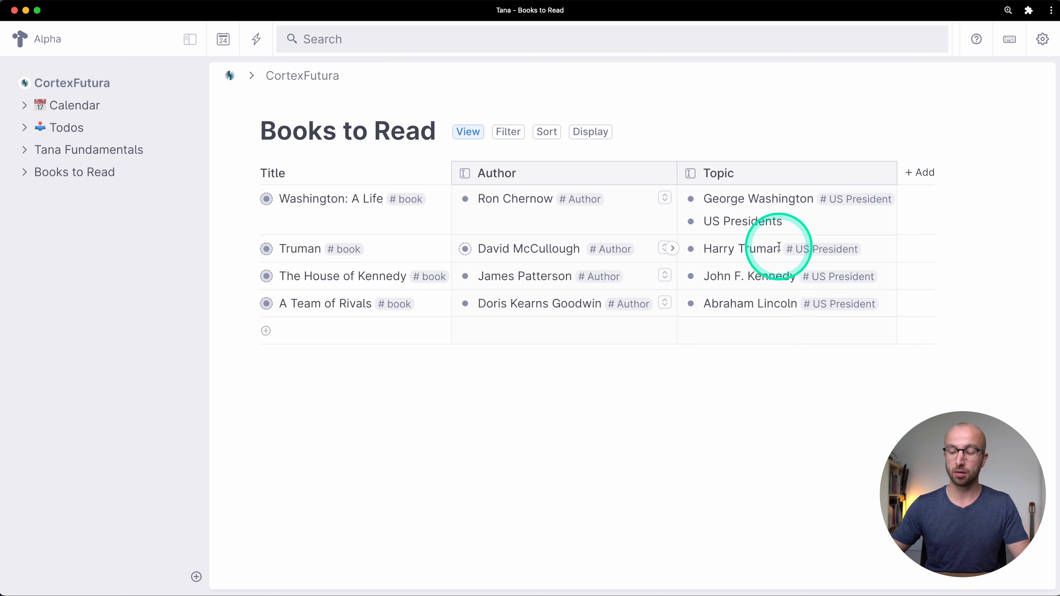
key("Return")
type("@")
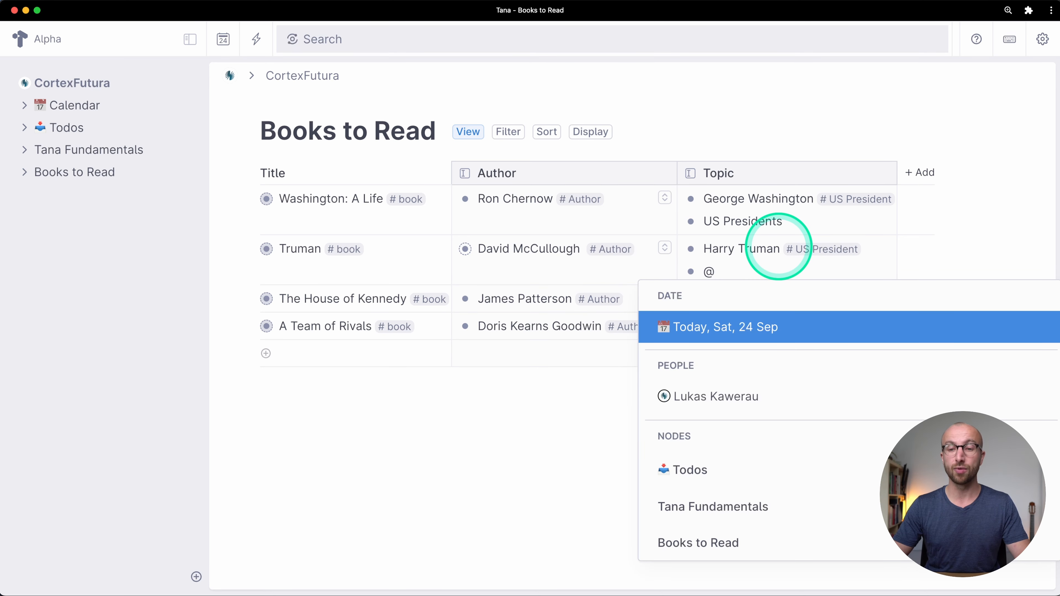
type("US Presidents")
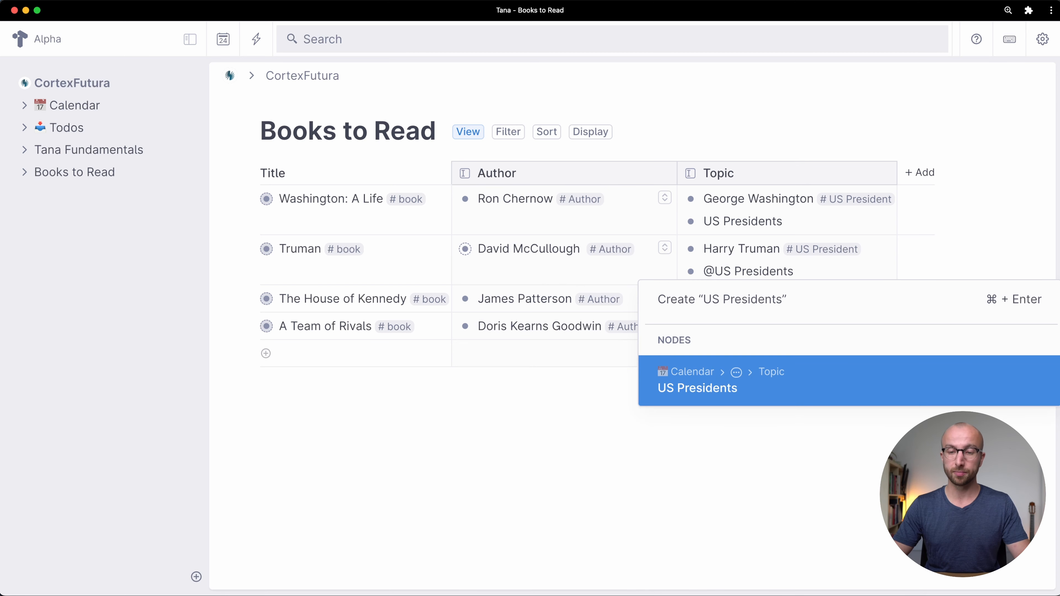
key("Return")
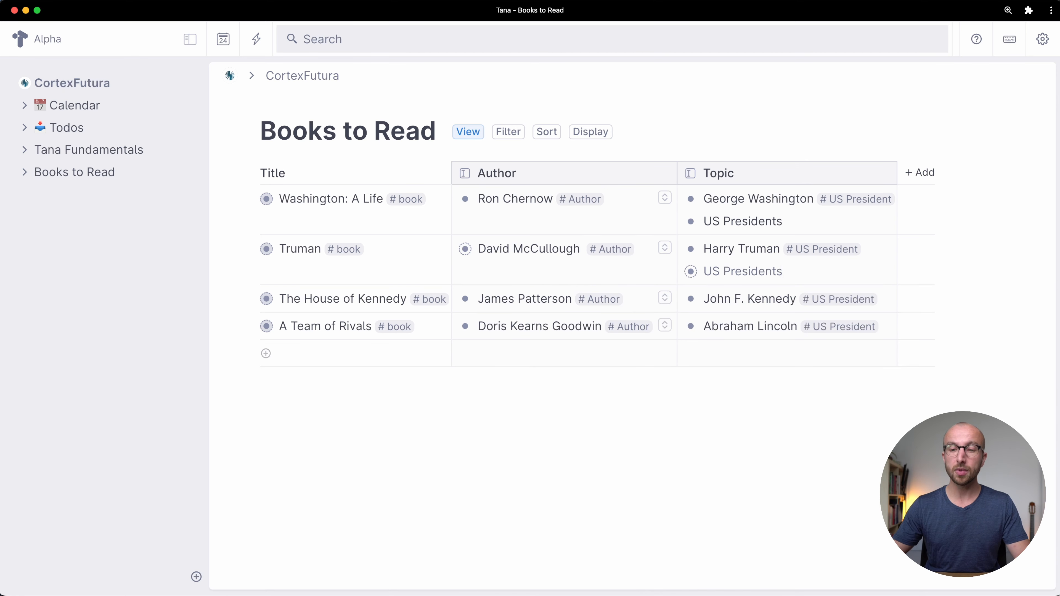
Step: Add a reference to the existing "US Presidents" node below John F. Kennedy in the Topic of "The House of Kennedy"
left_click(794, 299)
type("@")
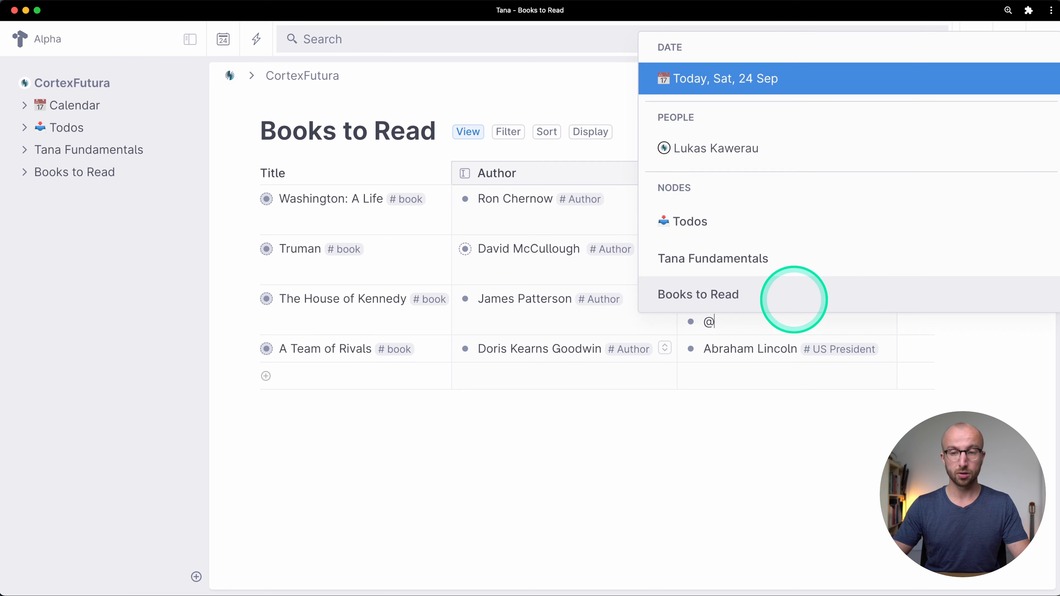
type("US Presidents")
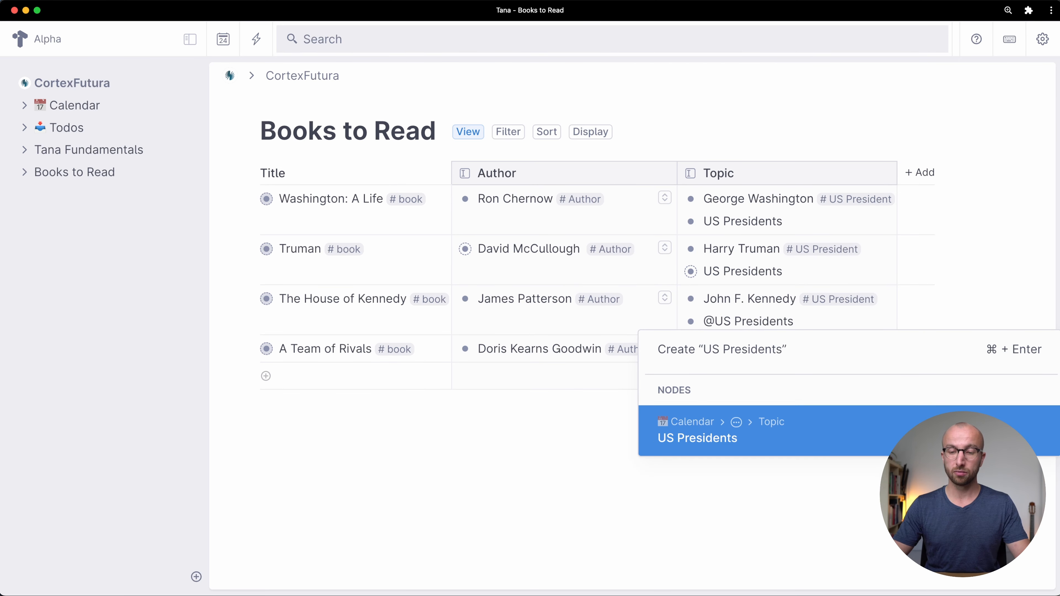
key("Return")
Step: Add a reference to the existing "US Presidents" node below Abraham Lincoln in the Topic of "A Team of Rivals"
left_click(798, 346)
key("Return")
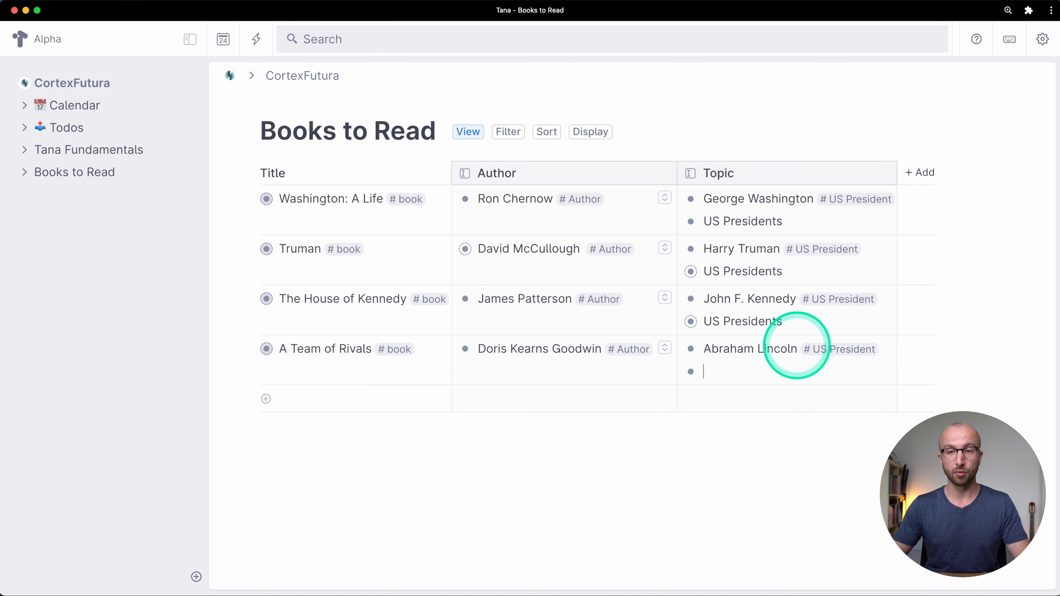
type("@US")
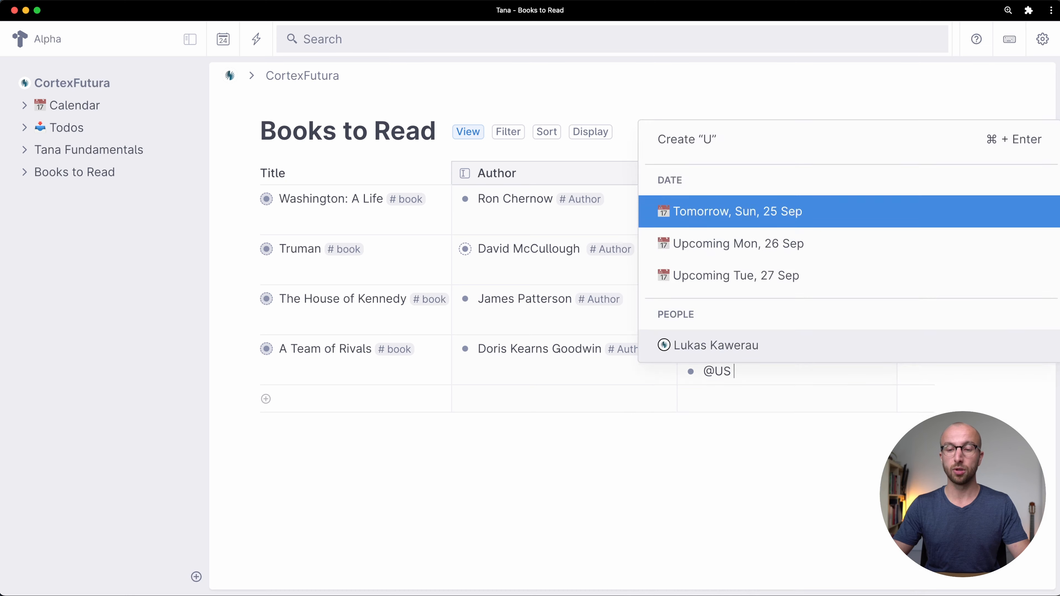
type(" Preside")
key("Down")
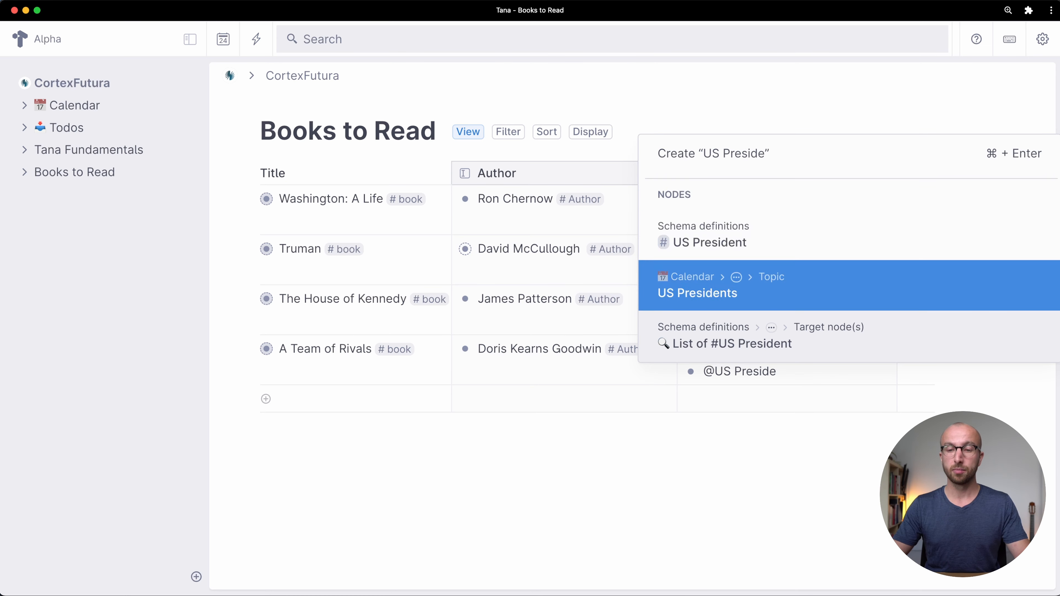
key("Return")
left_click(786, 447)
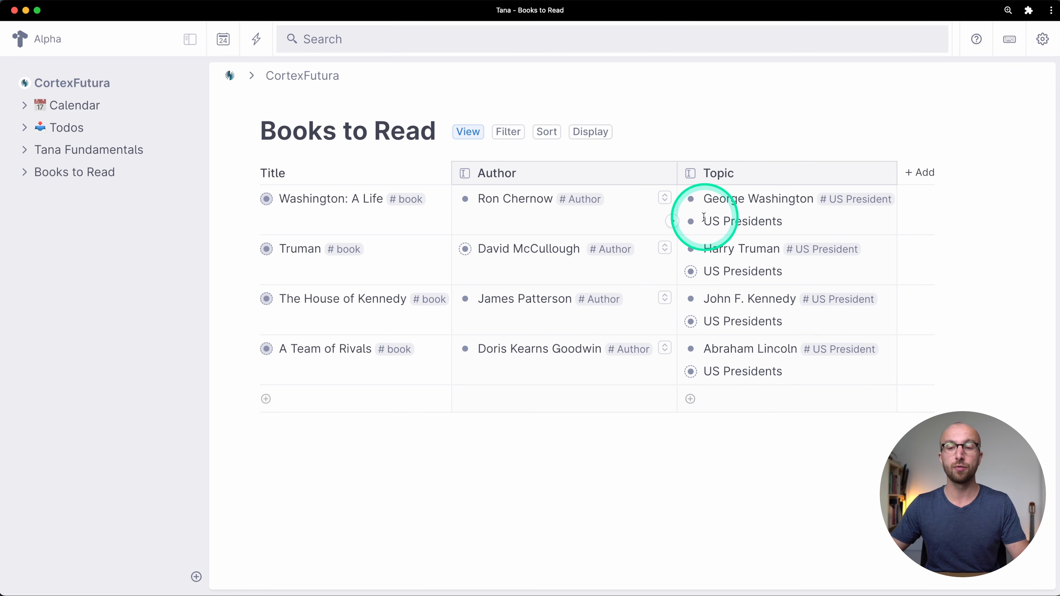
Step: Open the "US Presidents" node from the table to review its references, and return to "Books to Read"
left_click(690, 222)
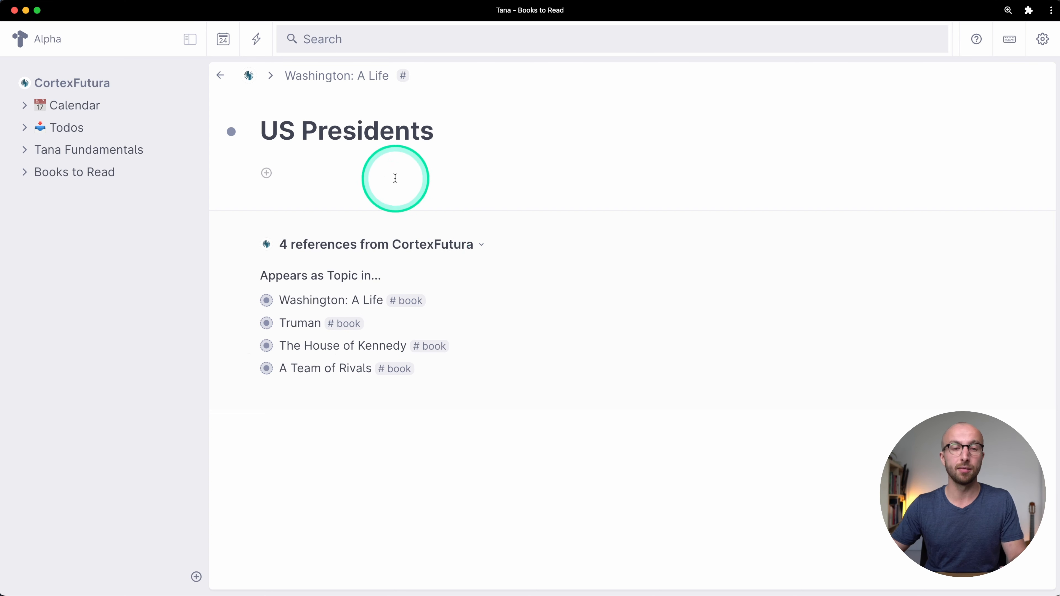
left_click(221, 75)
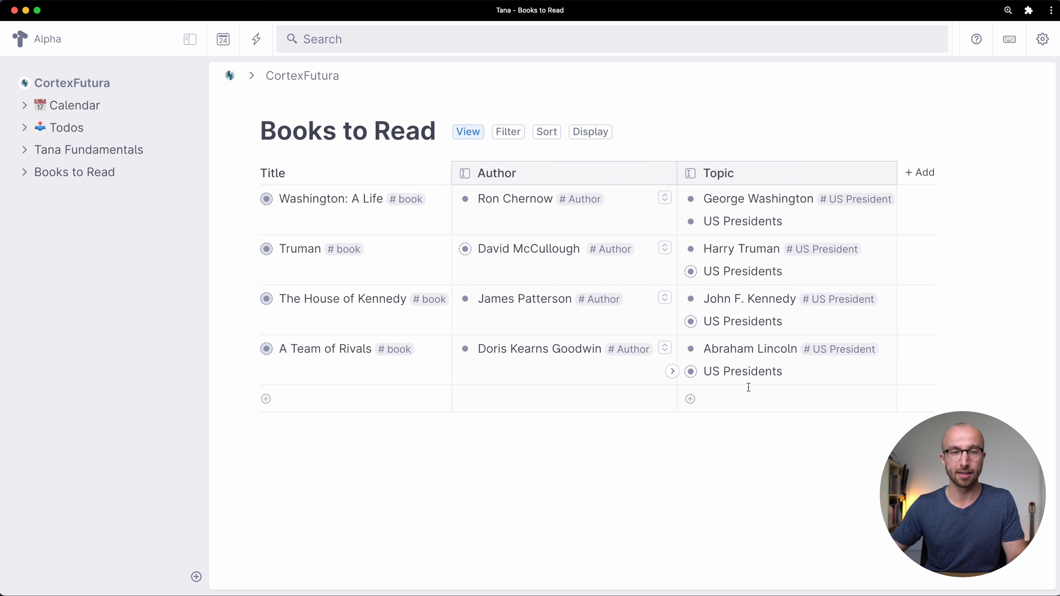
left_click(568, 298)
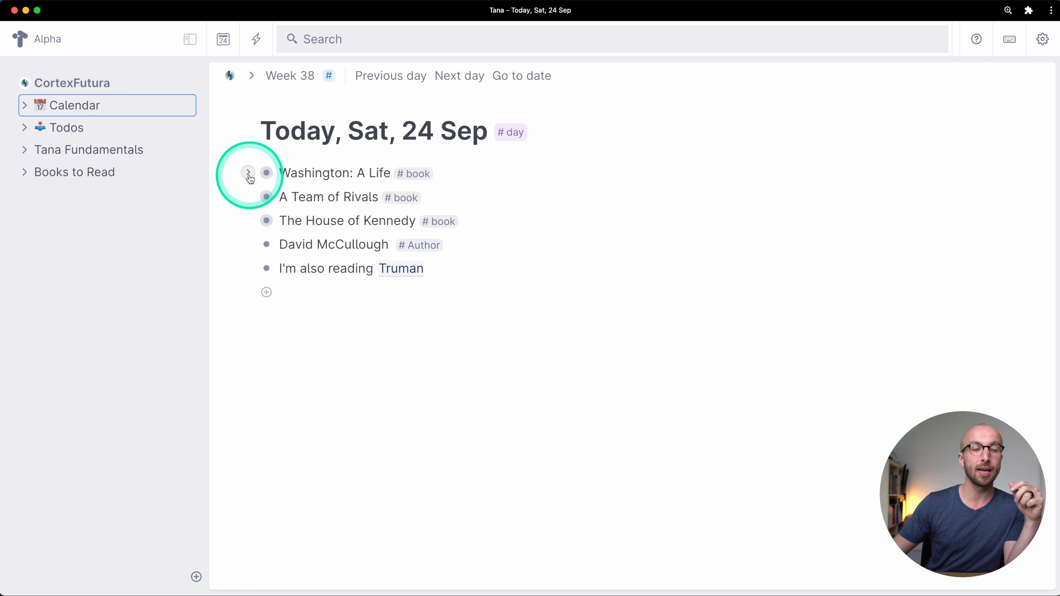
Step: Expand "Washington: A Life" on today's calendar page and examine the configuration of its Author field
left_click(249, 173)
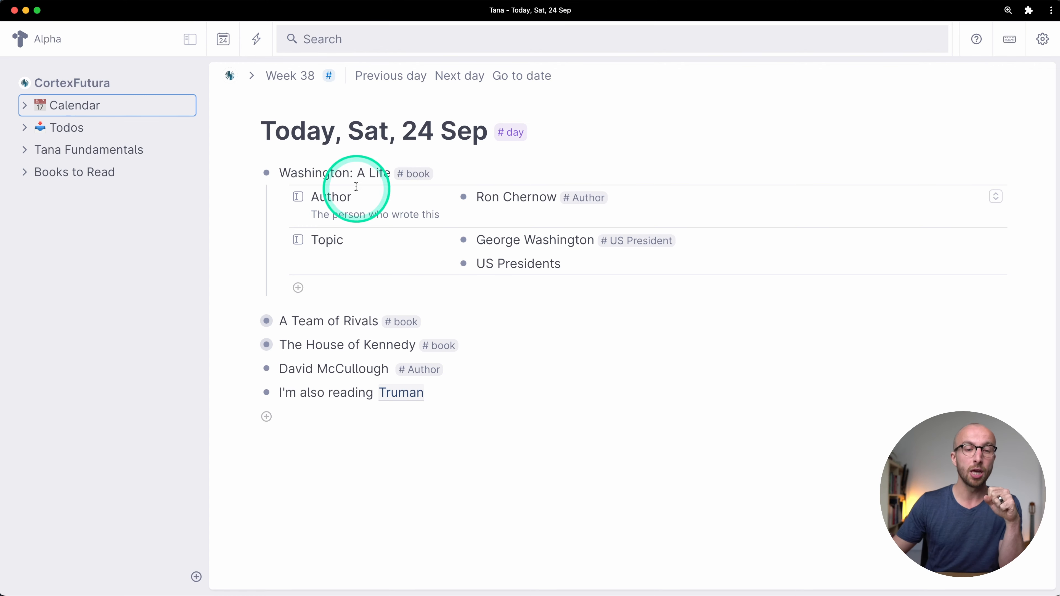
left_click(363, 203)
key("super+k")
type("cd")
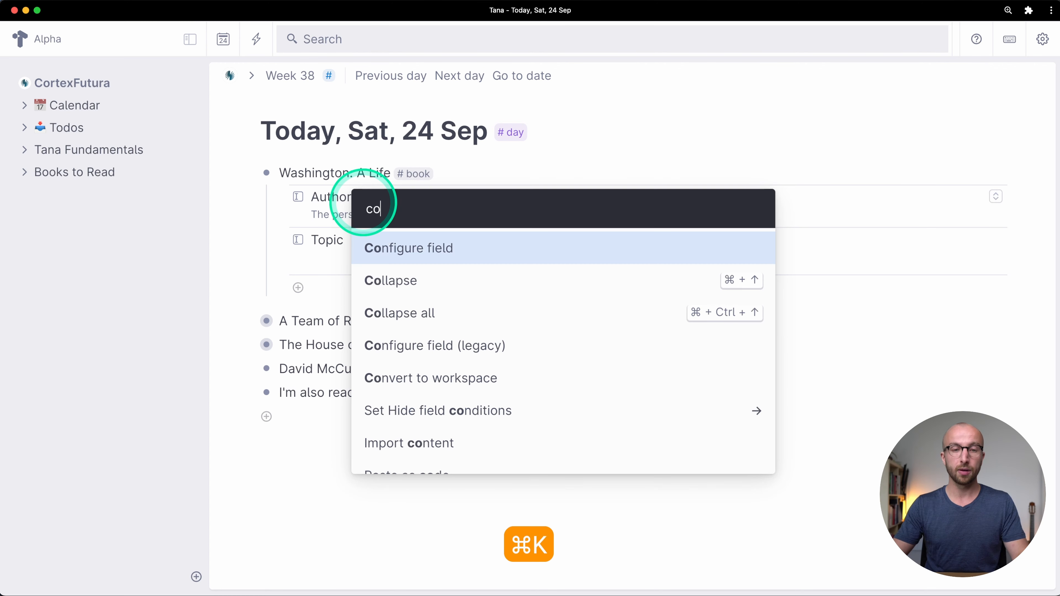
key("Return")
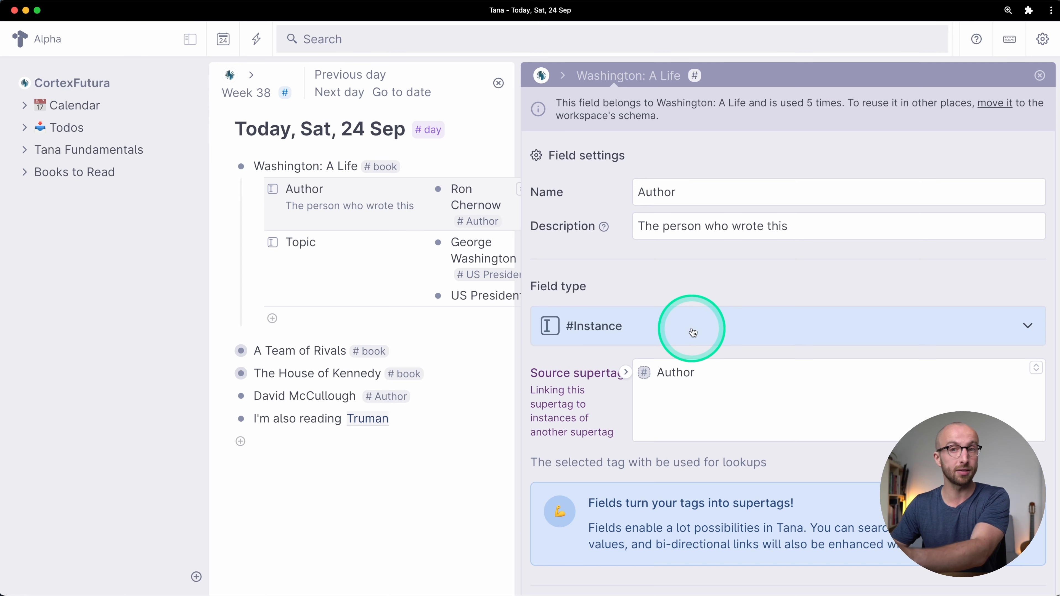
left_click(1040, 76)
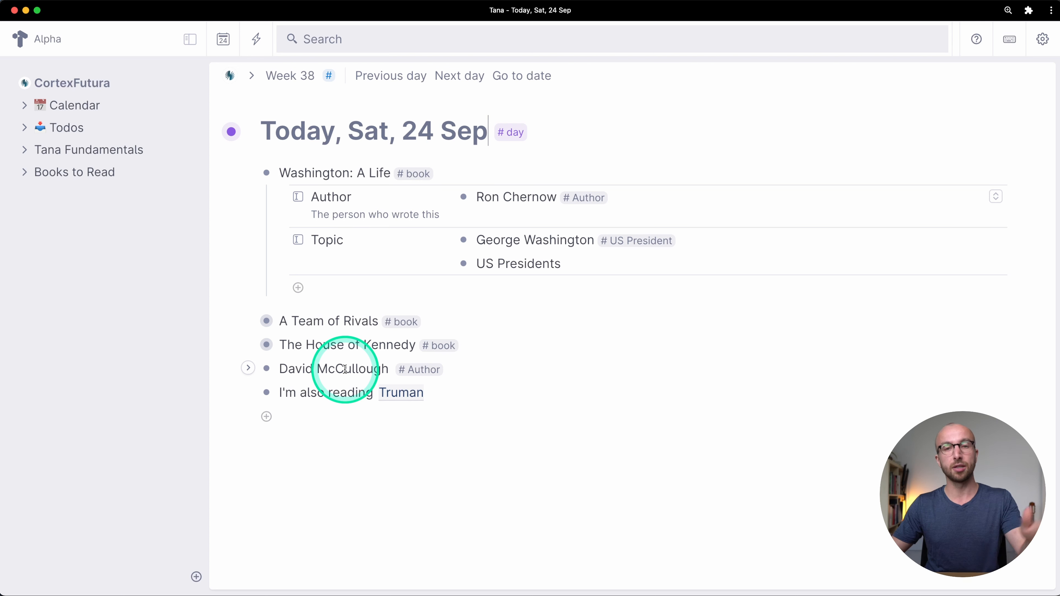
Step: Review the references of "US Presidents" from the Topic field of "Washington: A Life", and return to today's calendar page
left_click(432, 394)
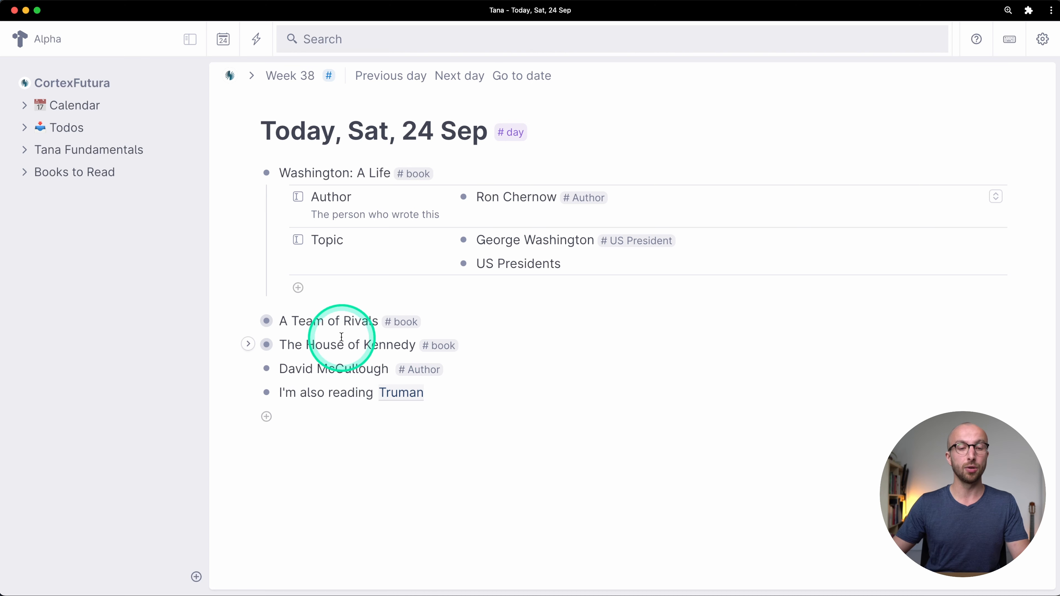
left_click(463, 264)
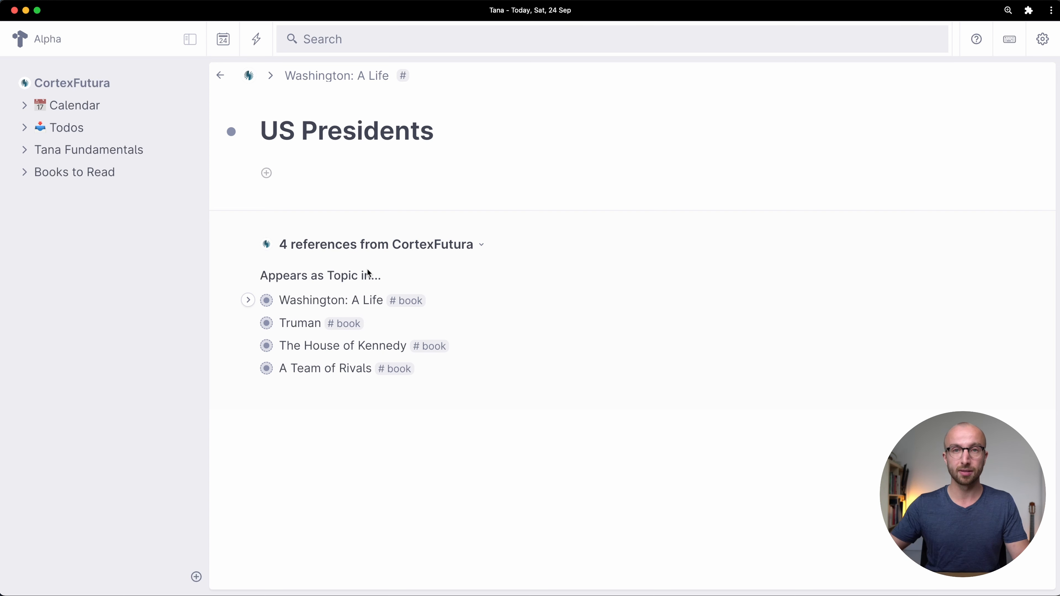
left_click(85, 106)
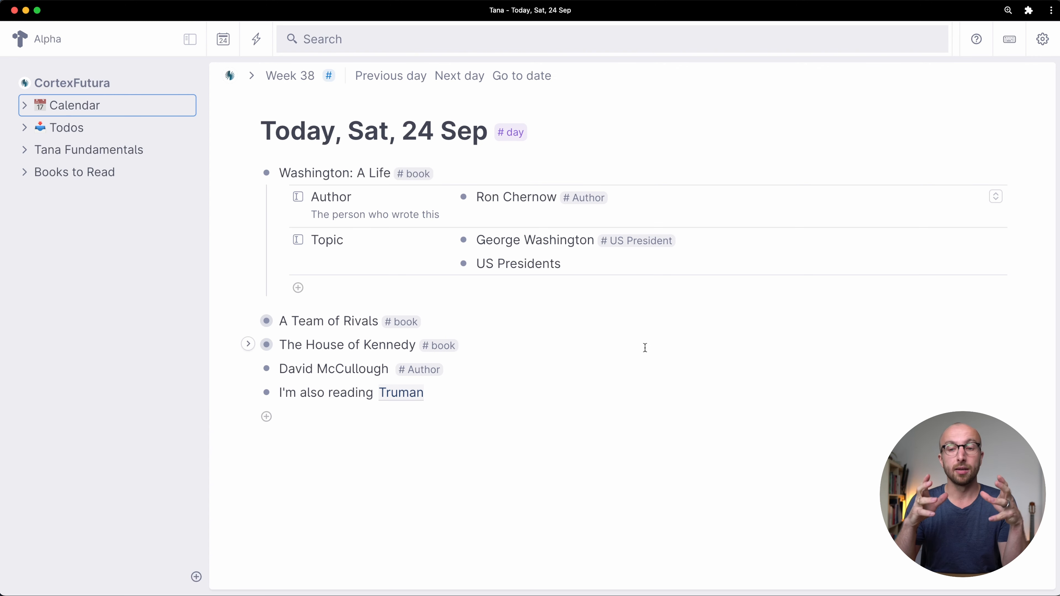